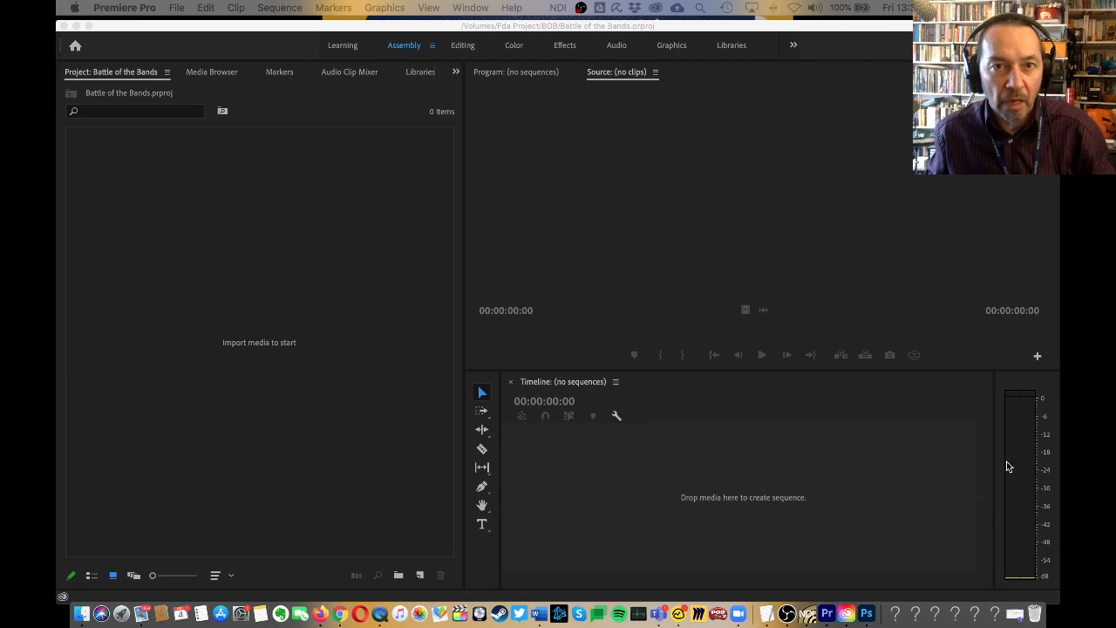
# Start a new project and name it Jade Package
pyautogui.click(680, 28)
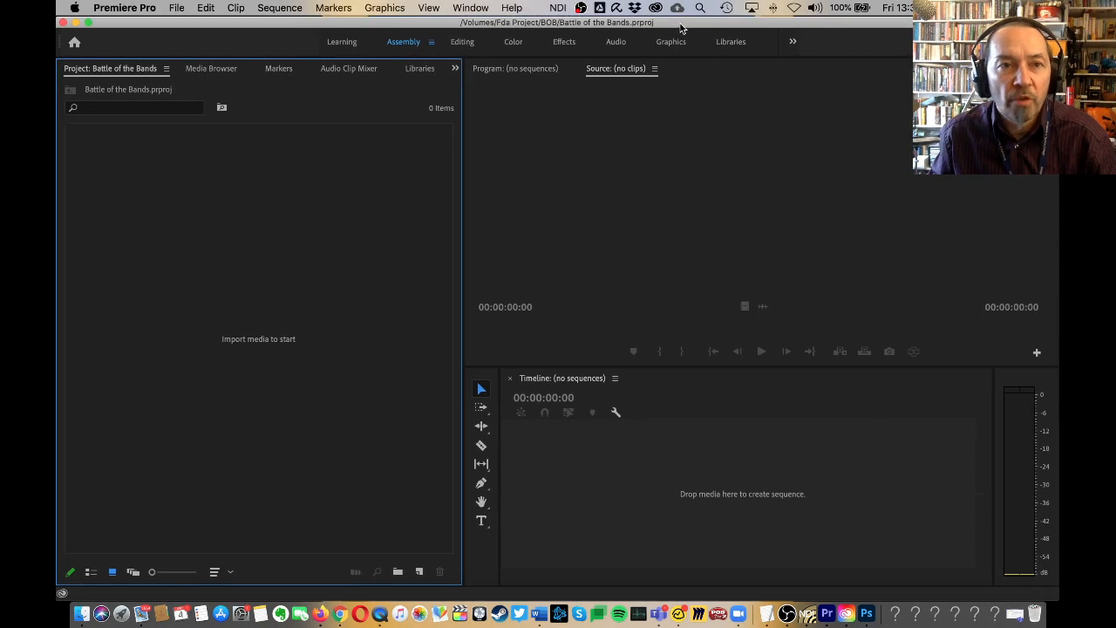
pyautogui.click(172, 11)
pyautogui.moveTo(336, 26)
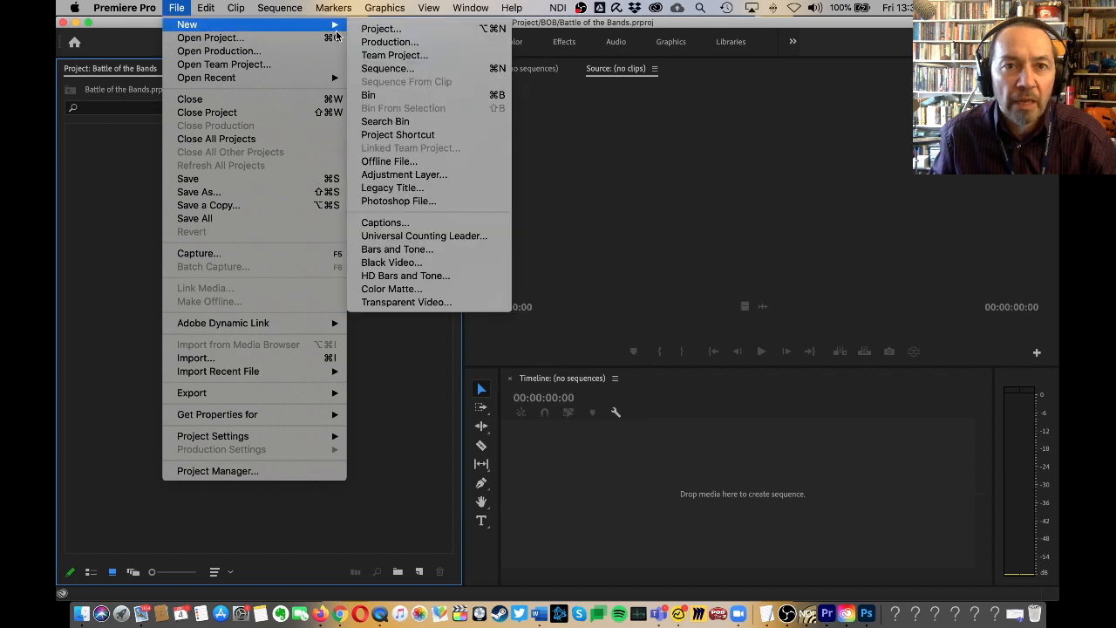
pyautogui.click(358, 33)
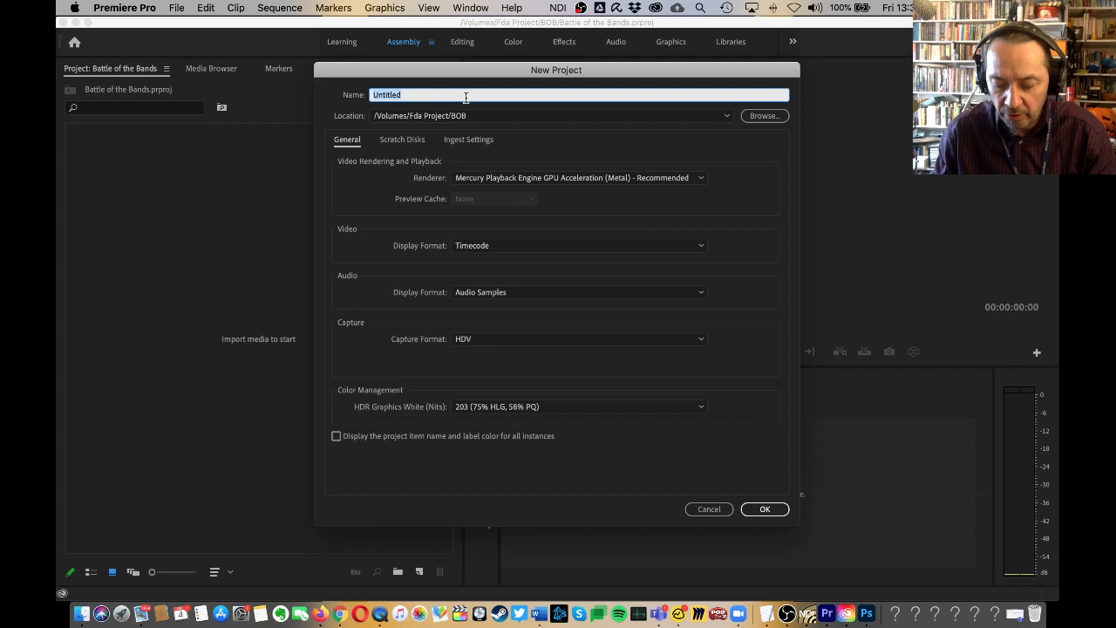
pyautogui.write('lade ')
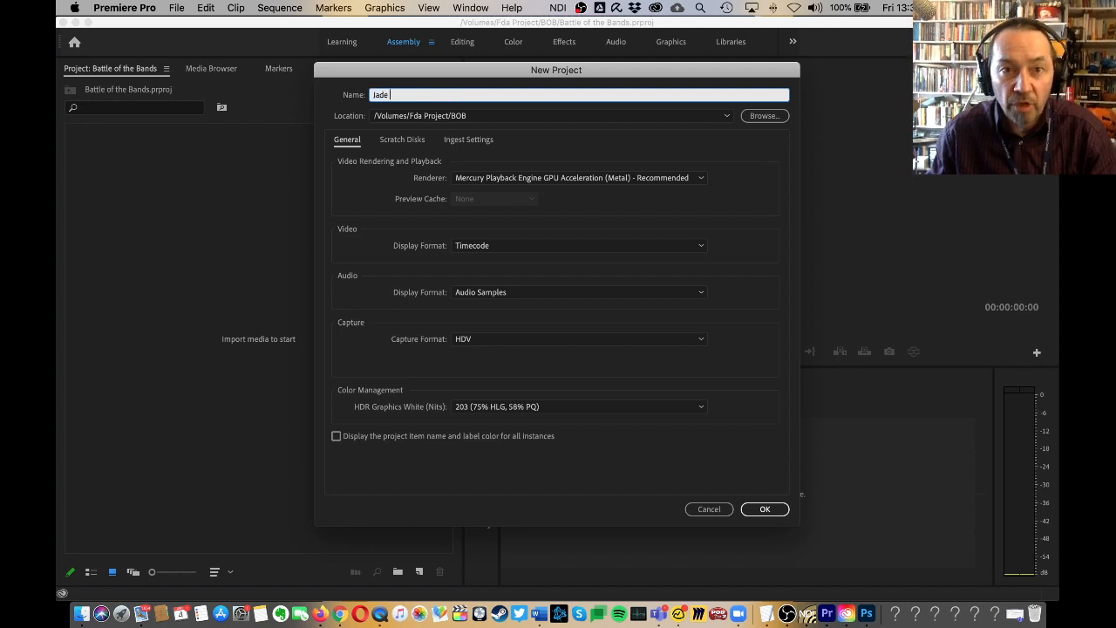
pyautogui.write('Package')
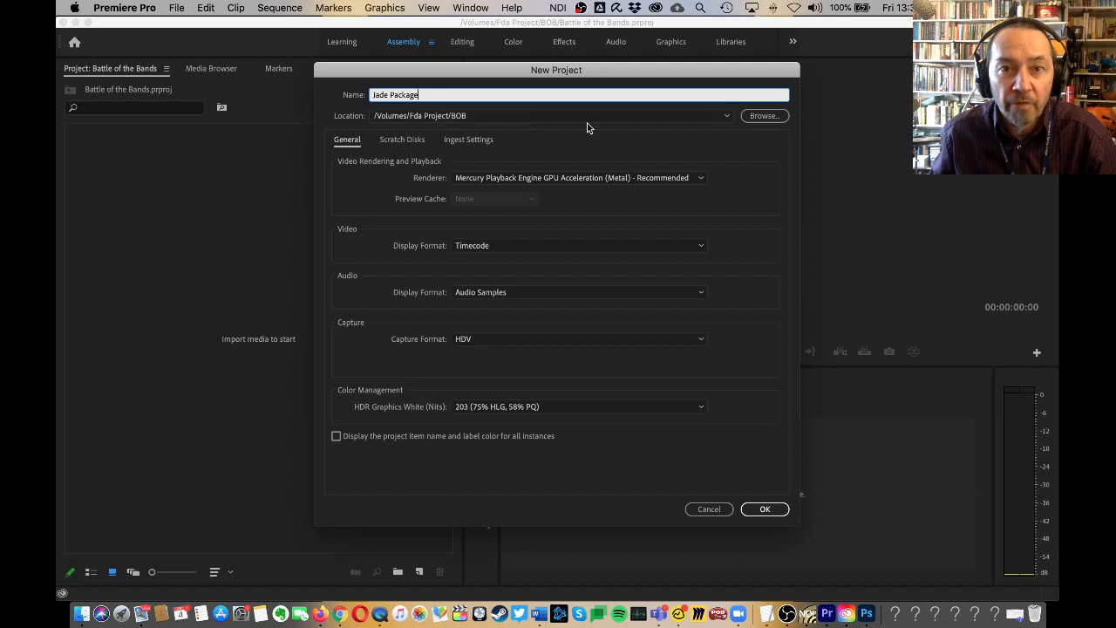
# Set the new project's location to the Day 1 folder inside BOB and create the project
pyautogui.click(764, 117)
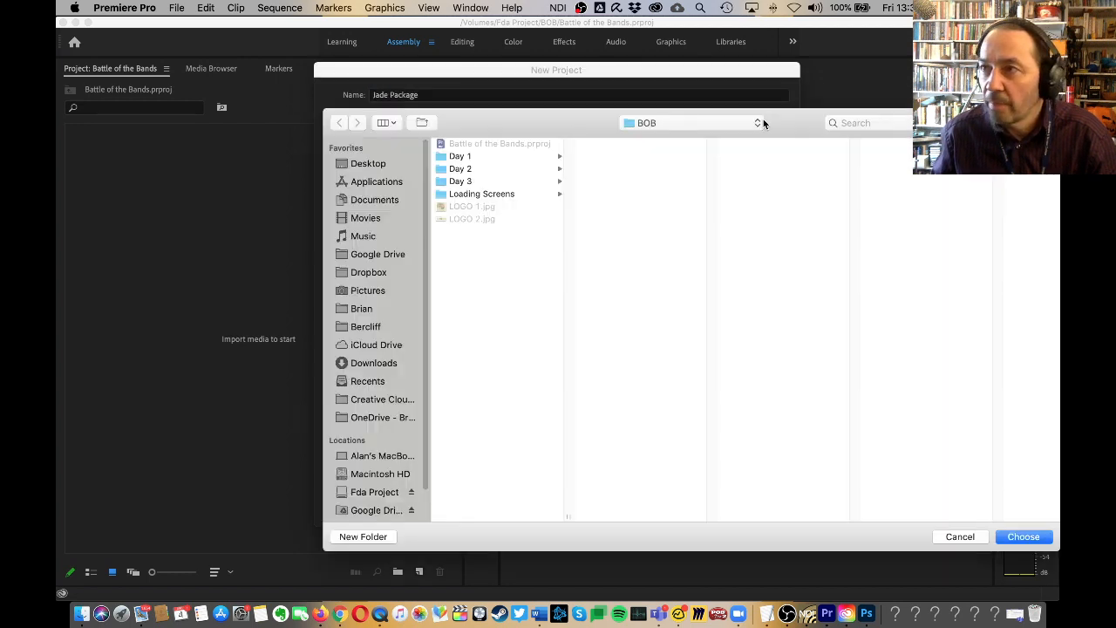
pyautogui.click(465, 157)
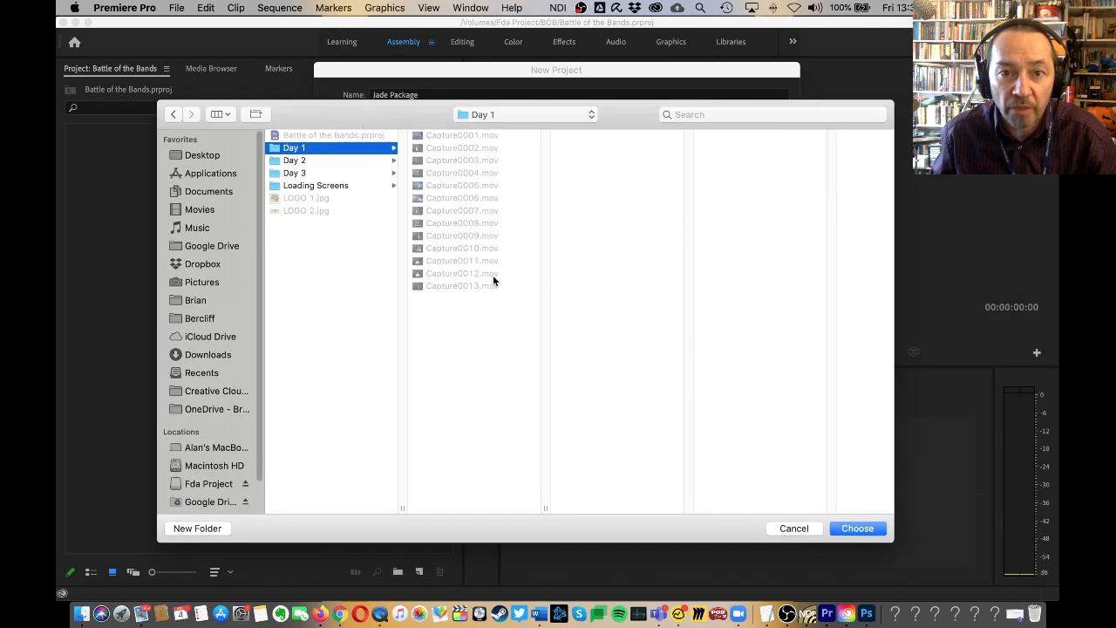
pyautogui.click(857, 530)
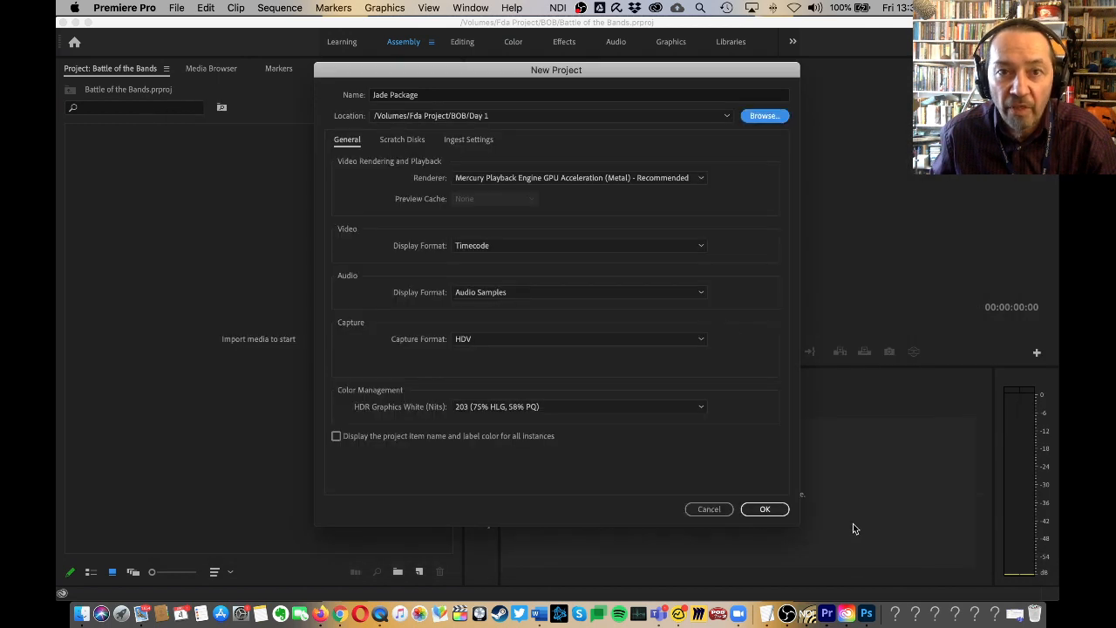
pyautogui.click(764, 509)
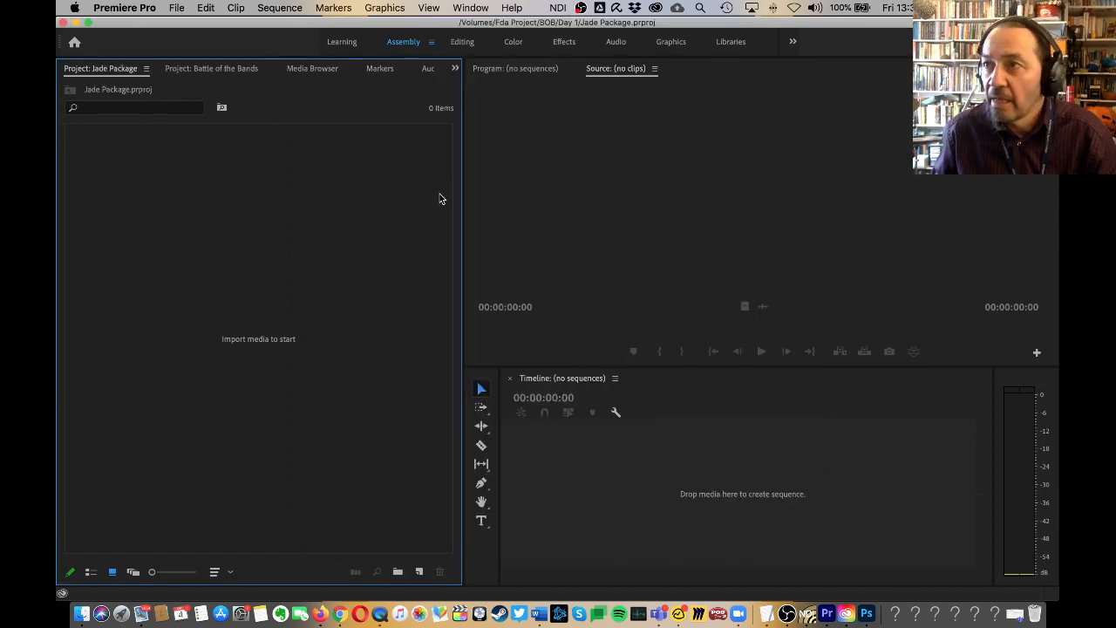
# Import the clip Capture0009.mov from the Day 1 folder into the project
pyautogui.rightClick(212, 250)
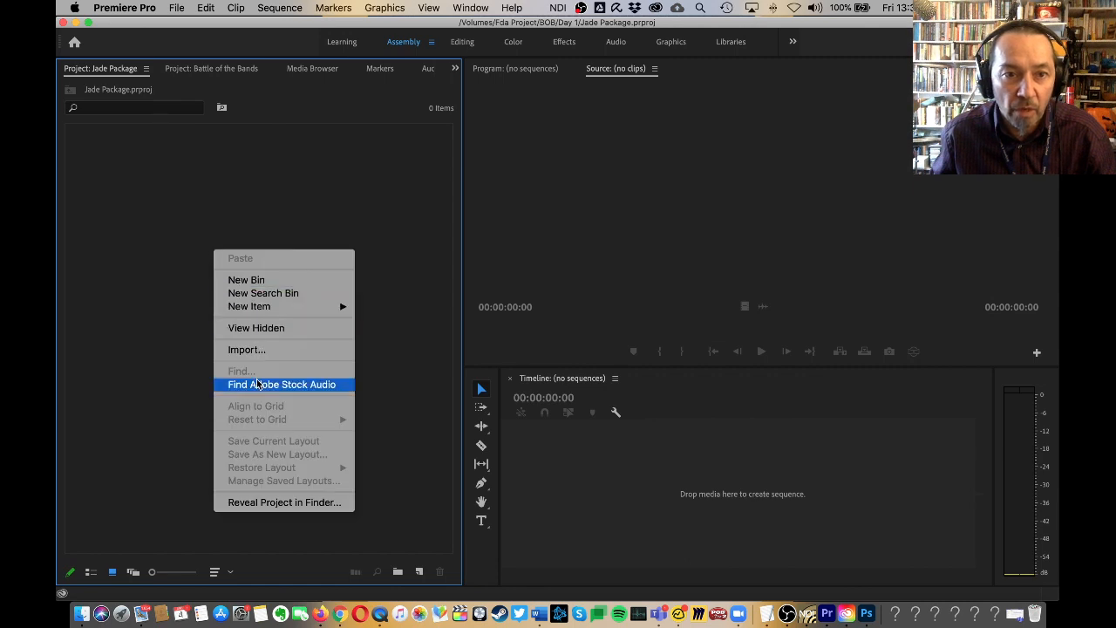
pyautogui.click(136, 286)
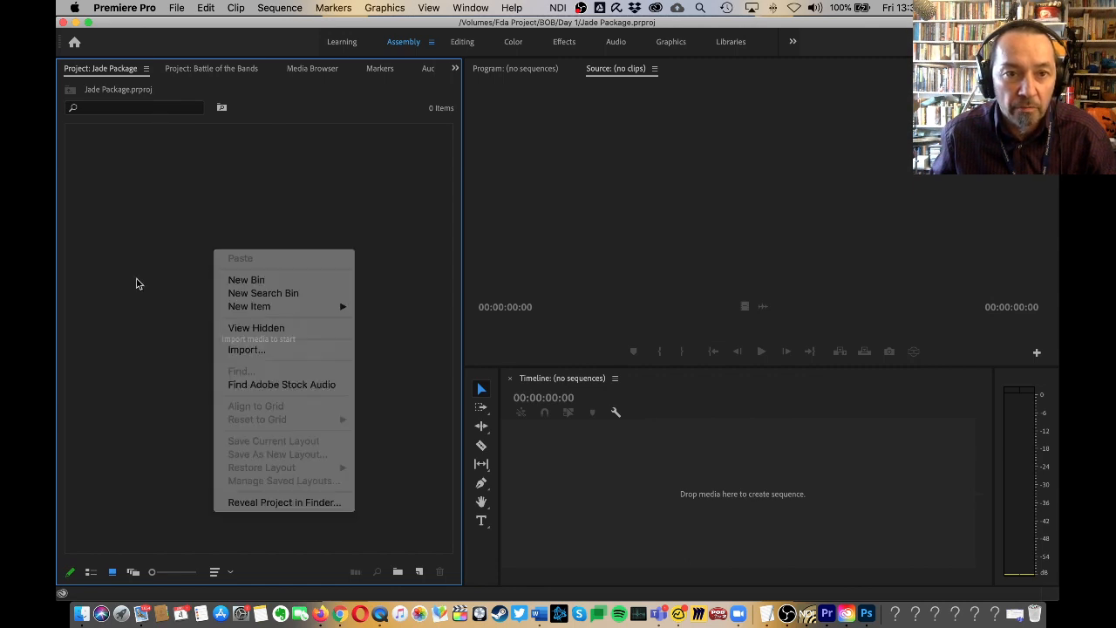
pyautogui.rightClick(171, 233)
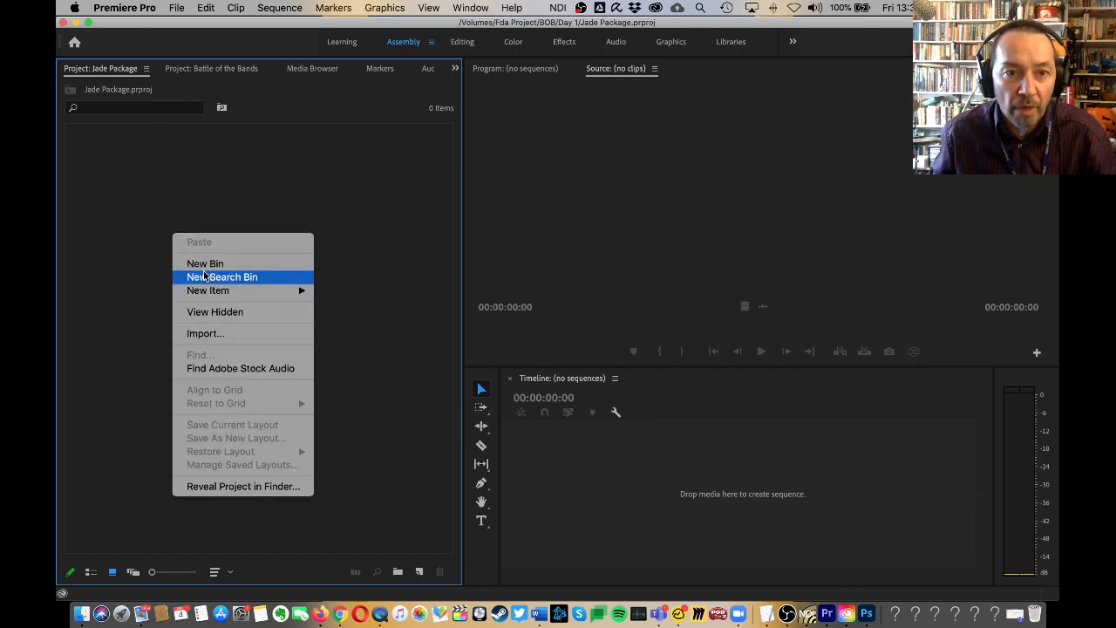
pyautogui.click(220, 335)
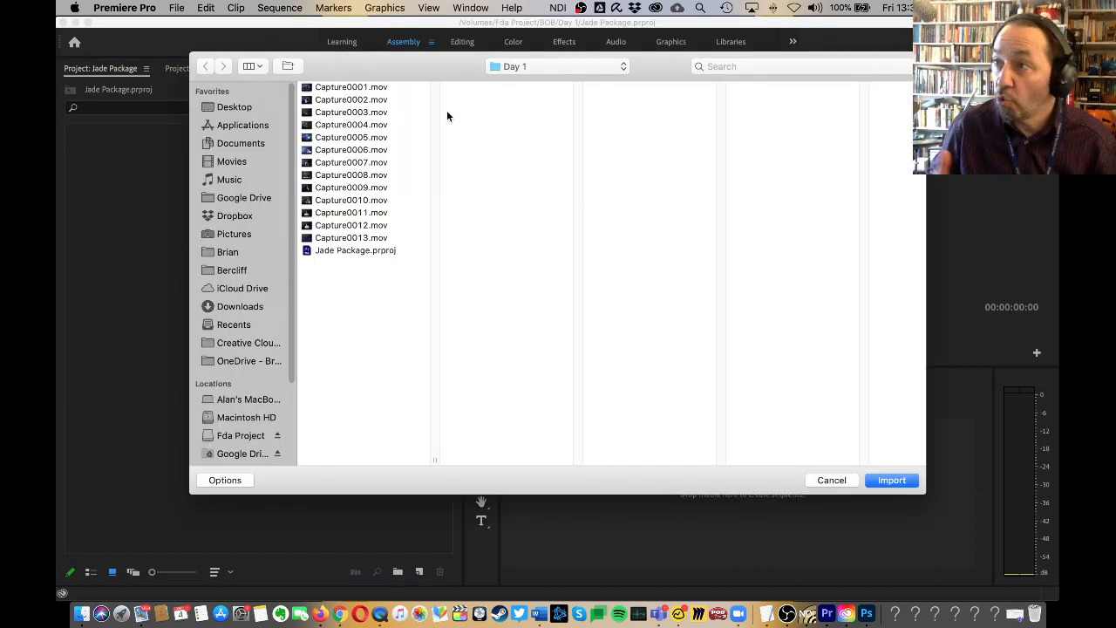
pyautogui.click(367, 189)
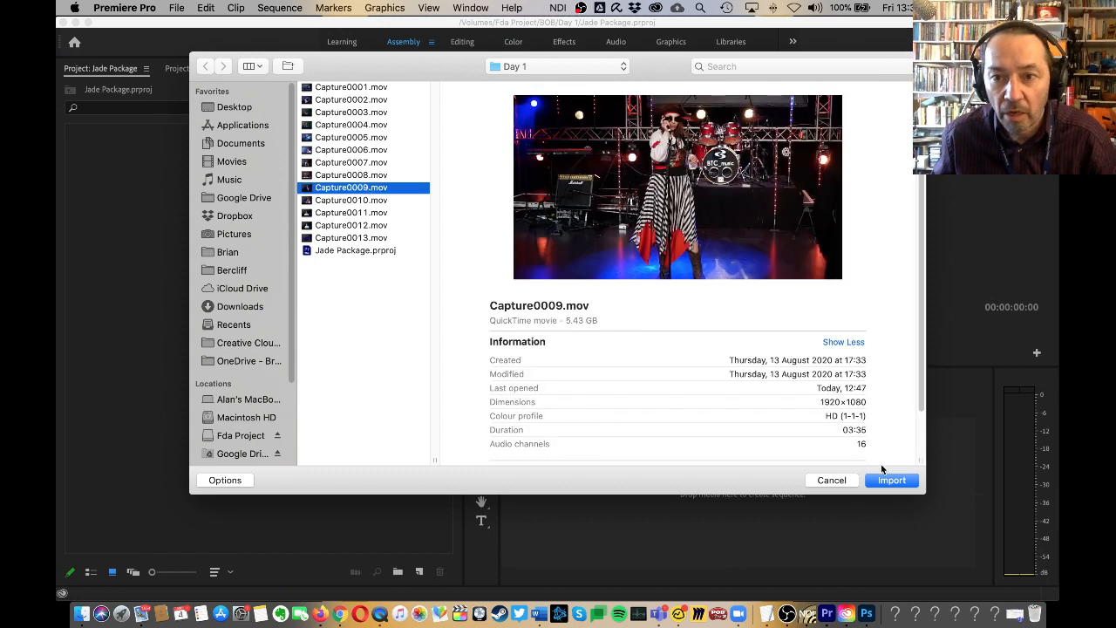
pyautogui.click(885, 478)
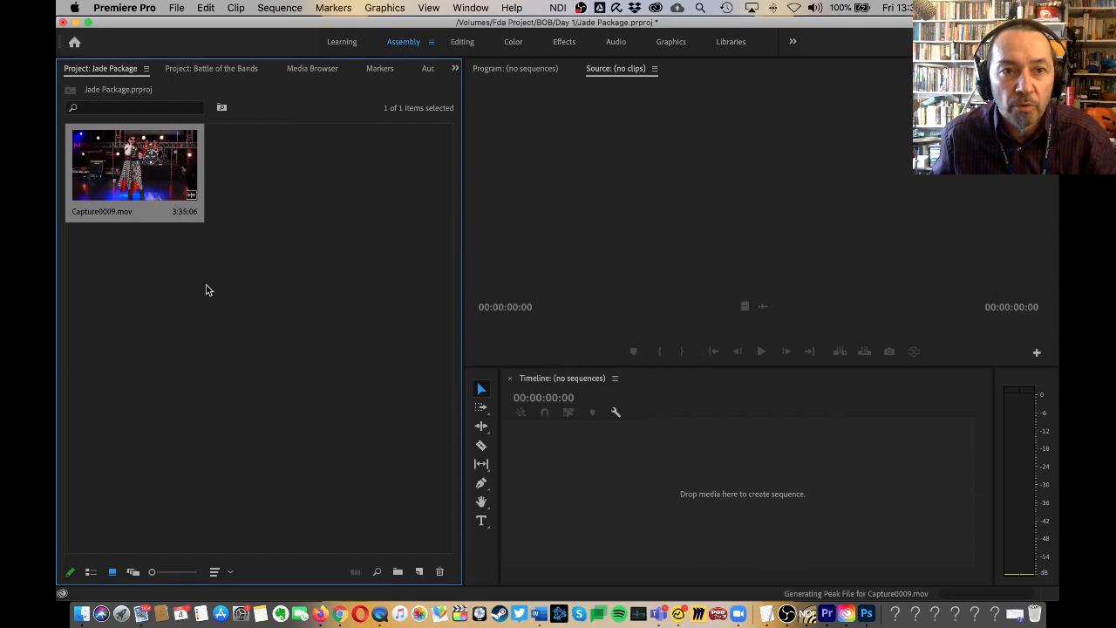
# Import the clip Capture0012.mov from the Day 1 folder into the project
pyautogui.rightClick(164, 316)
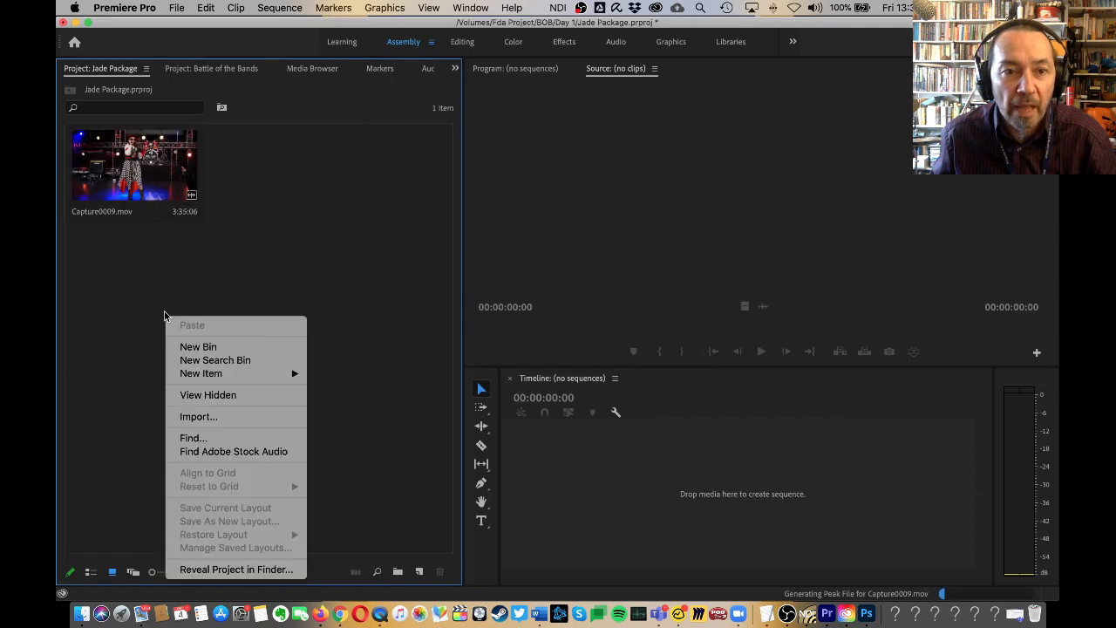
pyautogui.click(218, 417)
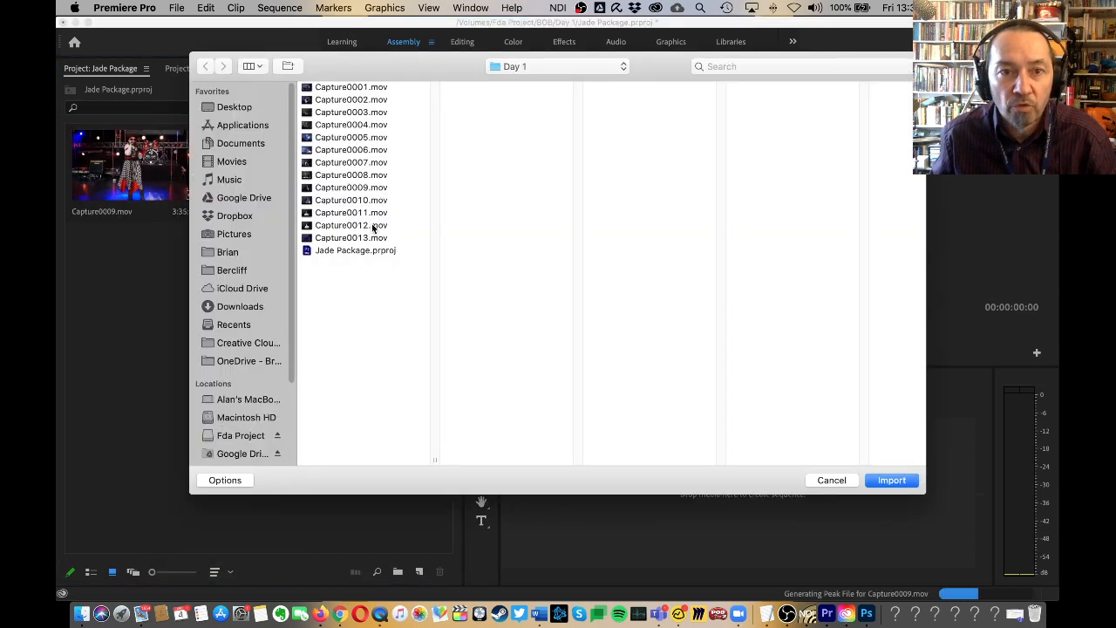
pyautogui.click(370, 225)
pyautogui.click(898, 484)
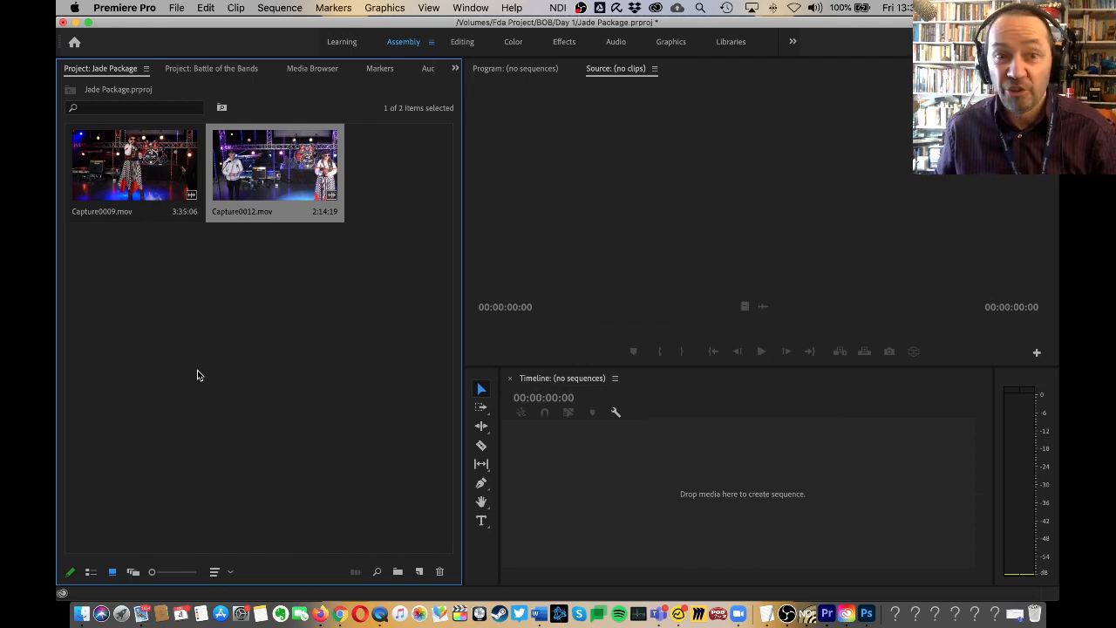
# Examine the audio channel mapping of Capture0012.mov in its Modify Clip settings
pyautogui.rightClick(282, 168)
pyautogui.moveTo(410, 312)
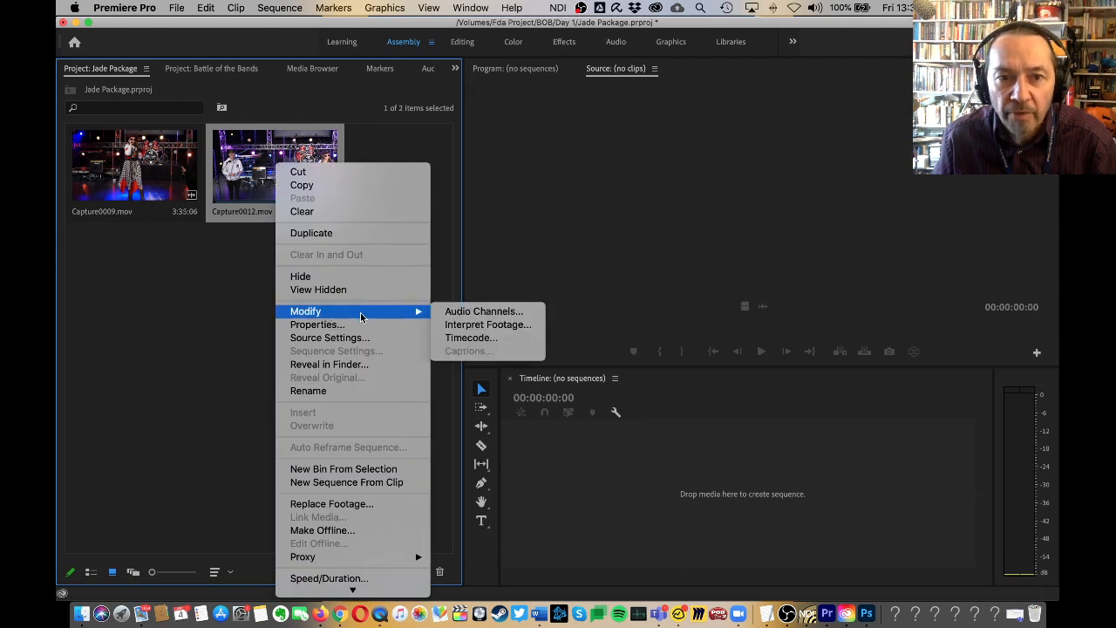
pyautogui.click(484, 312)
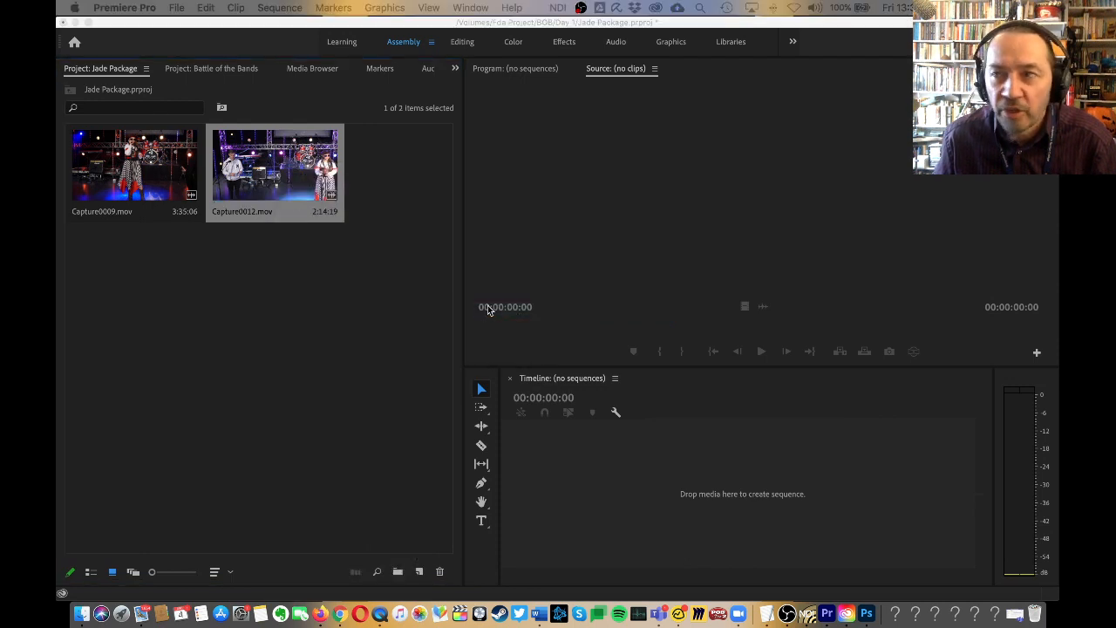
pyautogui.moveTo(1115, 2); pyautogui.dragTo(473, 27)
pyautogui.scroll(-3, 593, 326)
pyautogui.scroll(3, 593, 326)
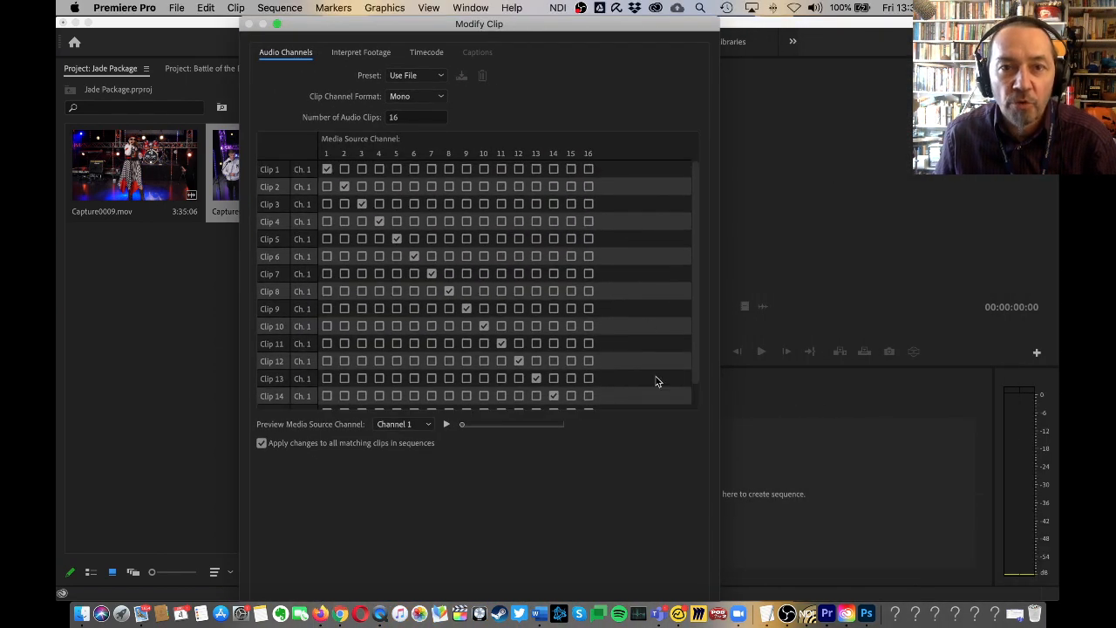
pyautogui.moveTo(574, 26); pyautogui.dragTo(1115, 26)
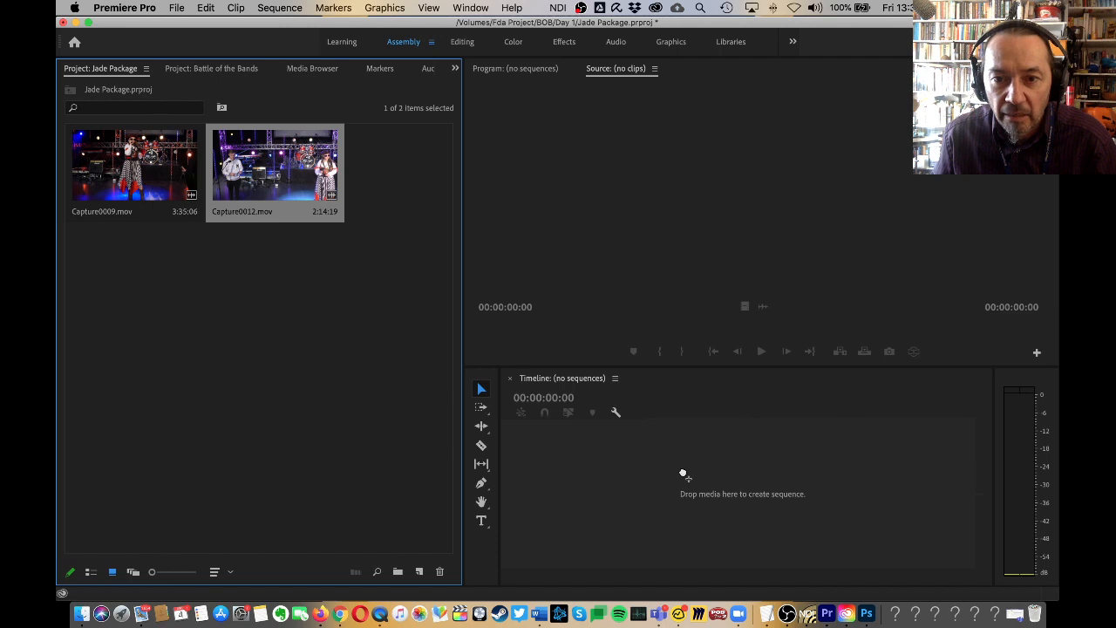
# Create a sequence from Capture0012.mov in the empty timeline and look through its audio tracks
pyautogui.moveTo(683, 473); pyautogui.dragTo(681, 473)
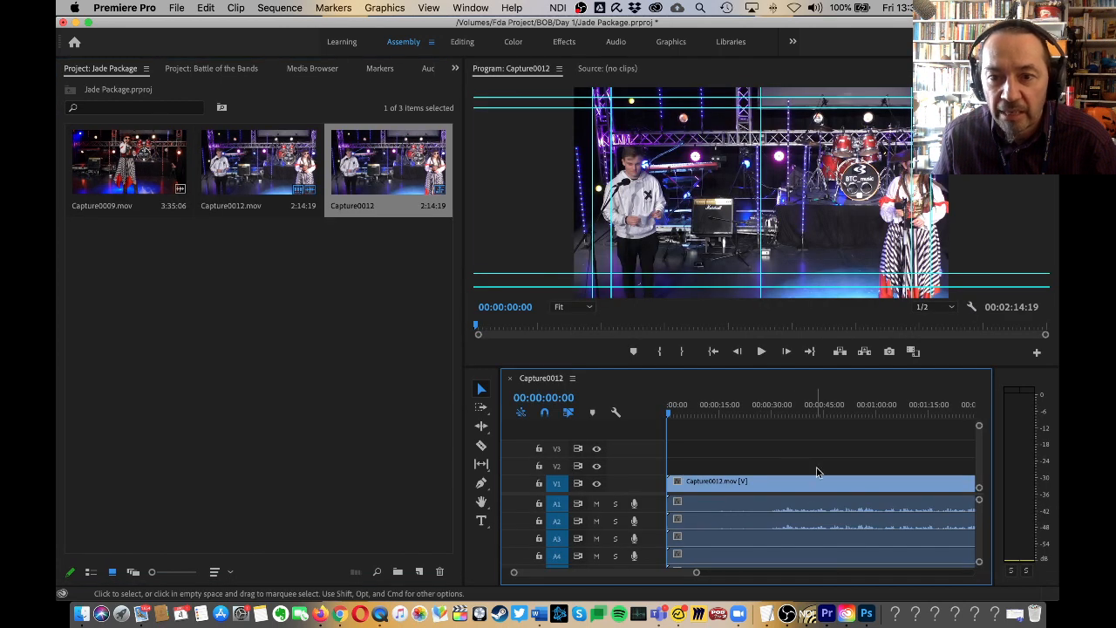
pyautogui.scroll(-5, 981, 564)
pyautogui.moveTo(981, 564)
pyautogui.mouseDown()
pyautogui.moveTo(981, 537)
pyautogui.moveTo(984, 546)
pyautogui.mouseUp()
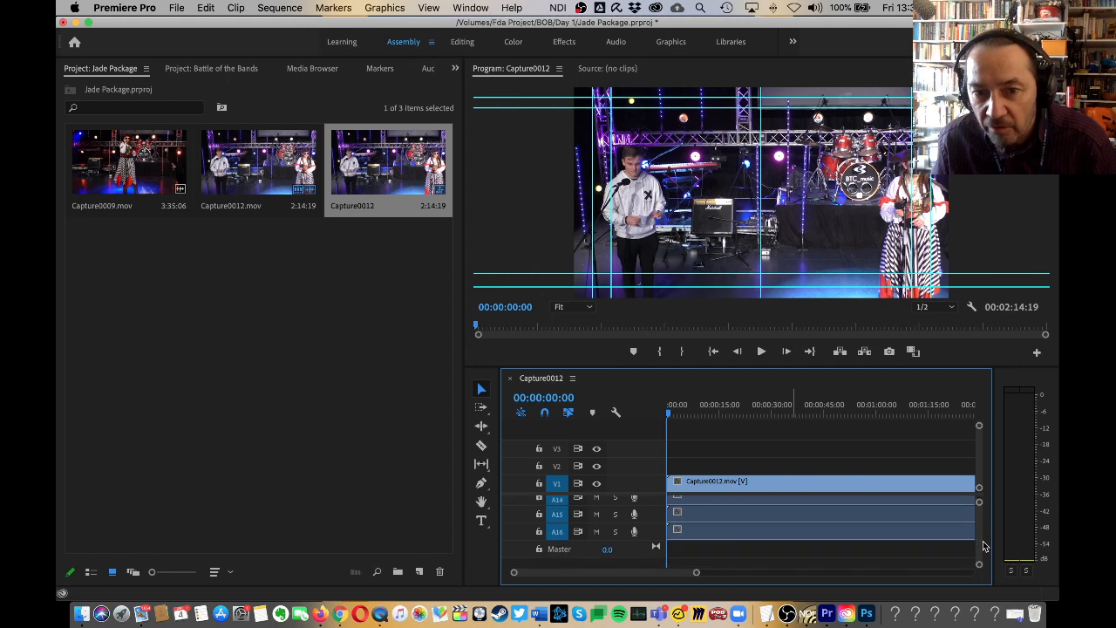
pyautogui.scroll(5, 984, 536)
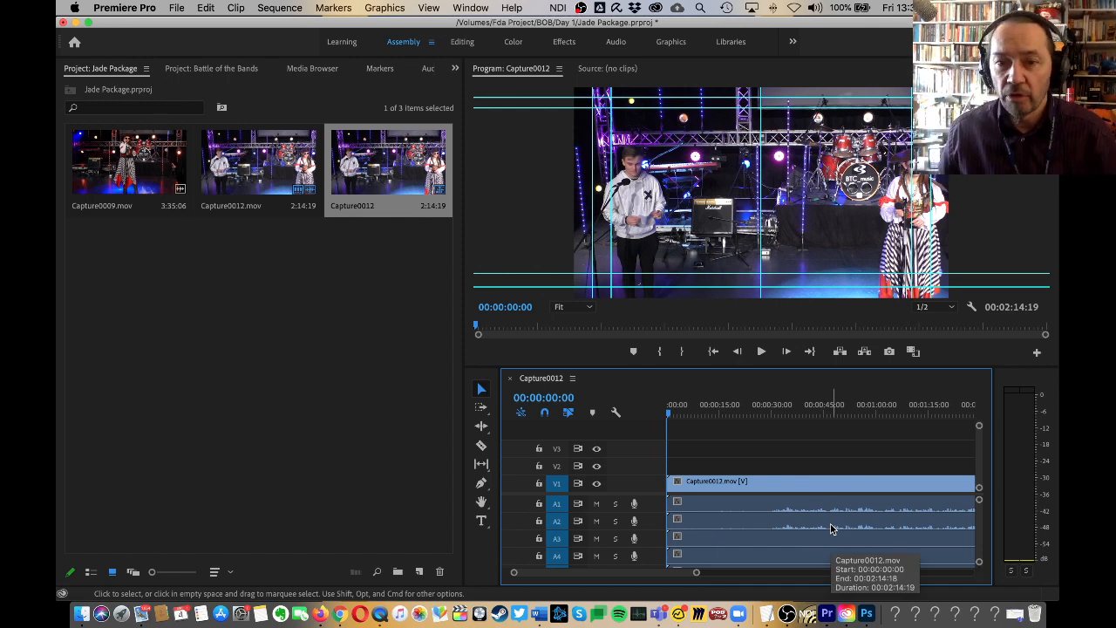
# Delete the Capture0012.mov clip from the timeline and close its sequence
pyautogui.click(793, 481)
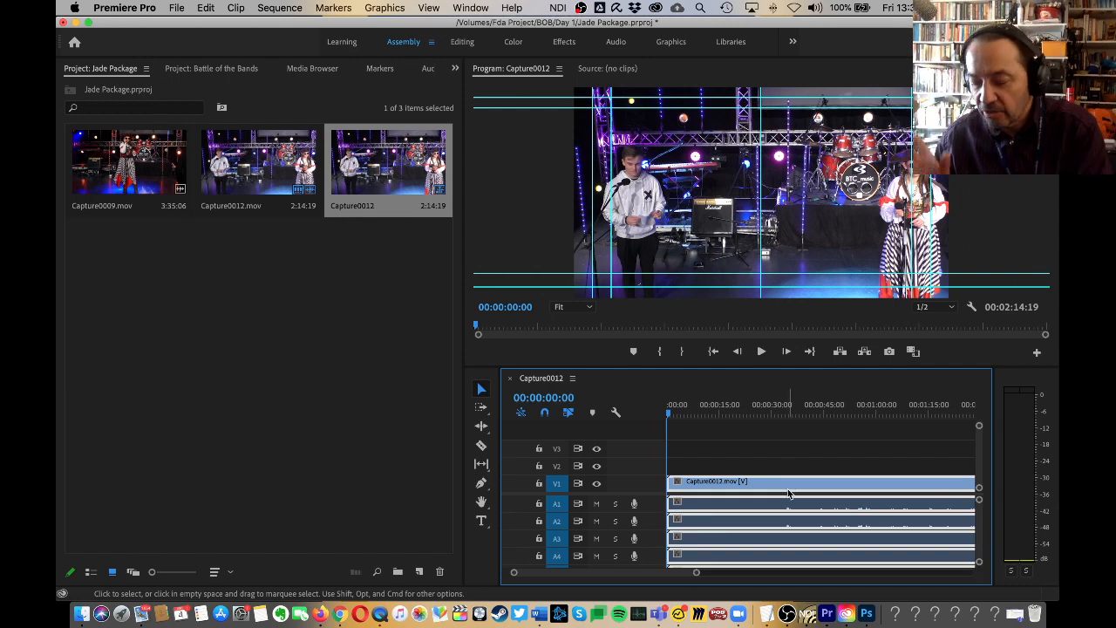
pyautogui.press('Delete')
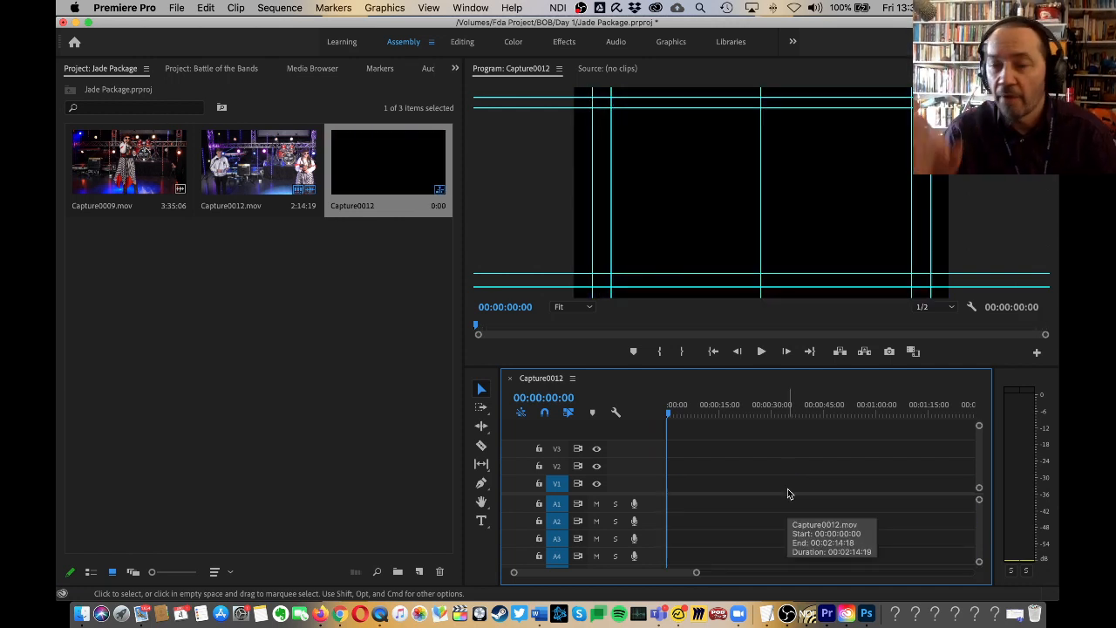
pyautogui.click(510, 378)
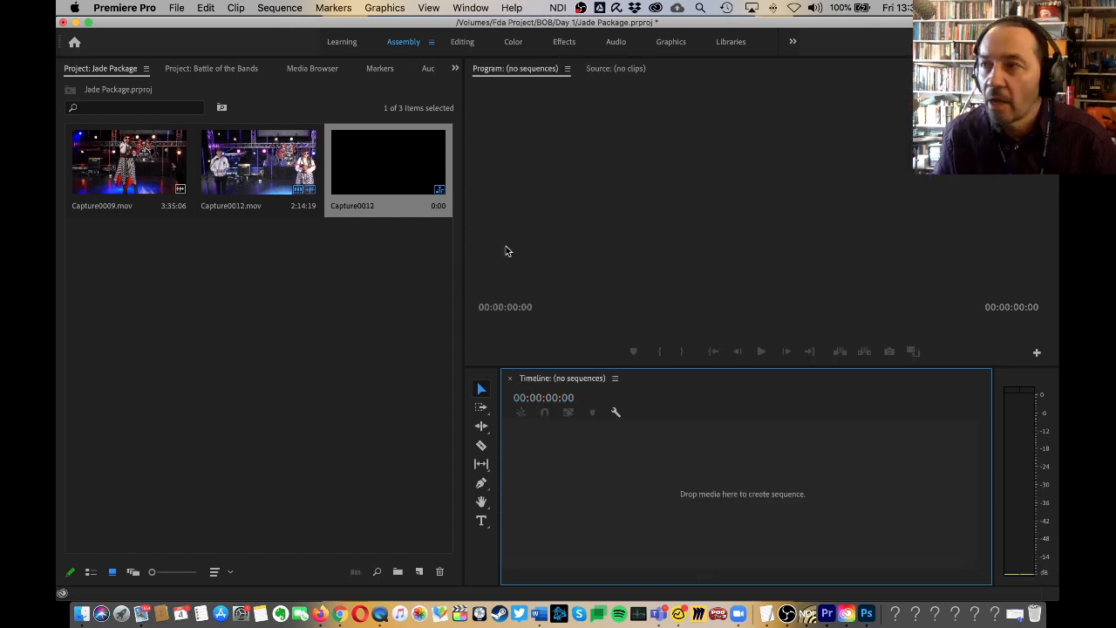
# Delete the empty Capture0012 sequence from the project, keeping both imported clips
pyautogui.rightClick(385, 167)
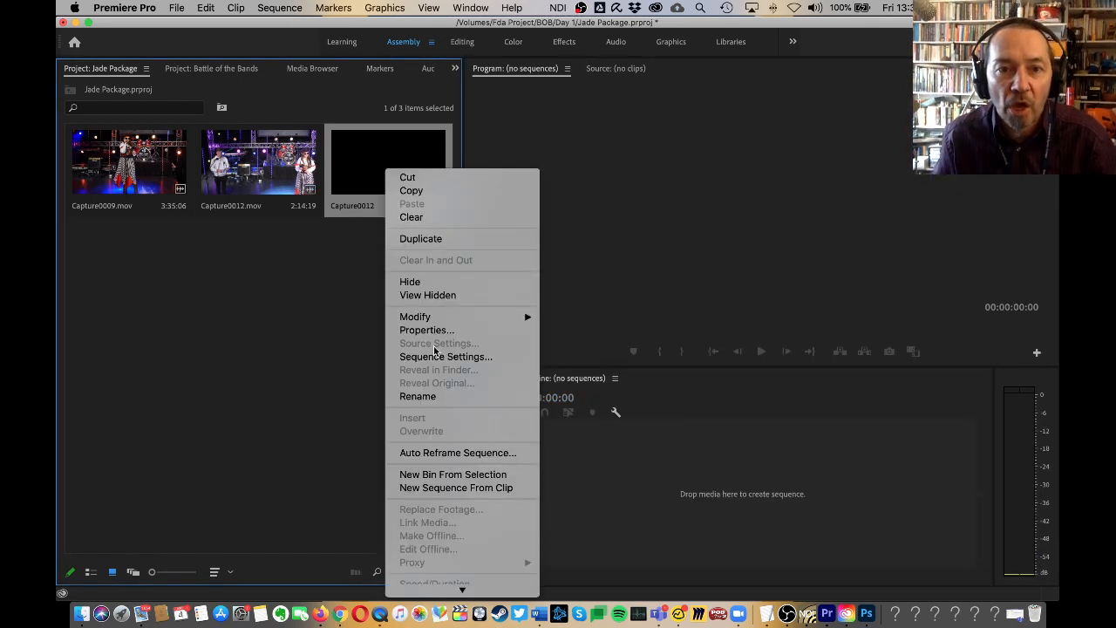
pyautogui.scroll(-5, 442, 485)
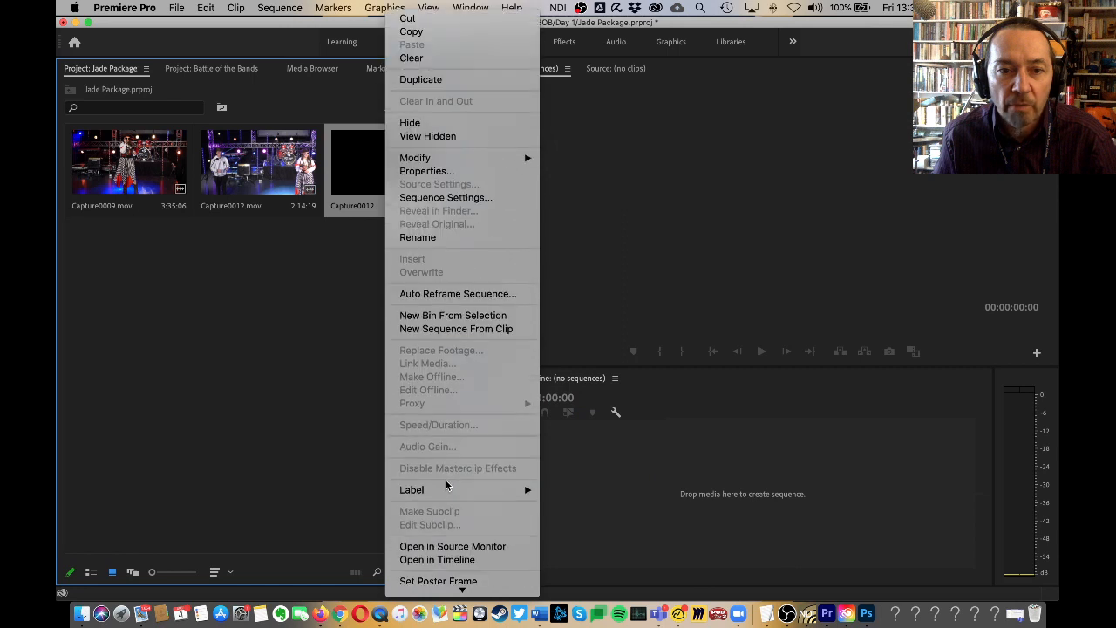
pyautogui.scroll(-3, 442, 485)
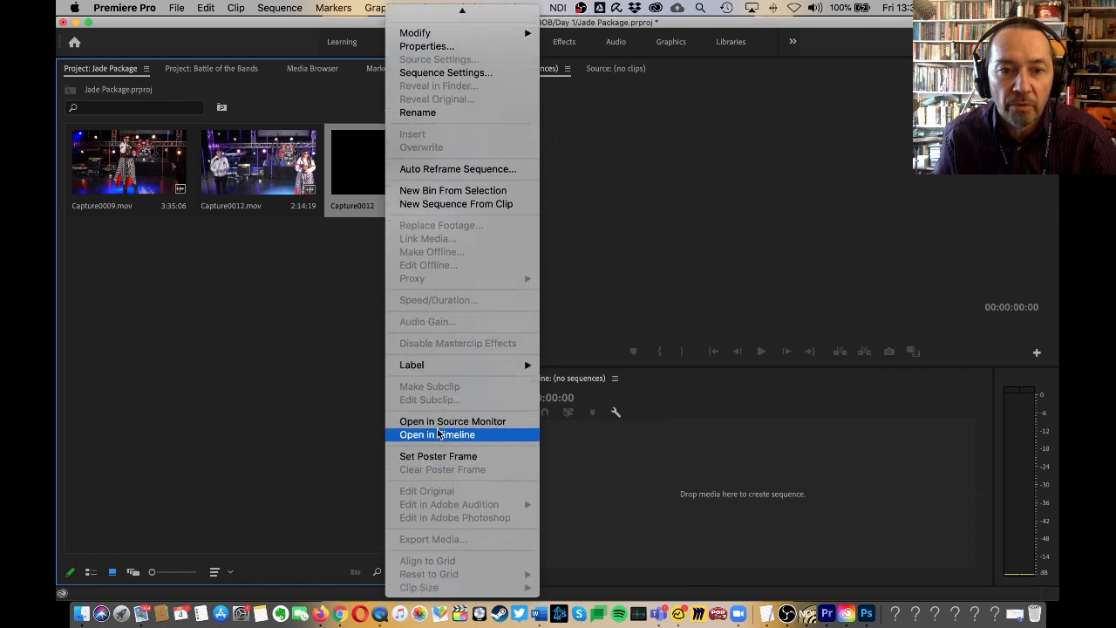
pyautogui.scroll(8, 440, 434)
pyautogui.click(332, 392)
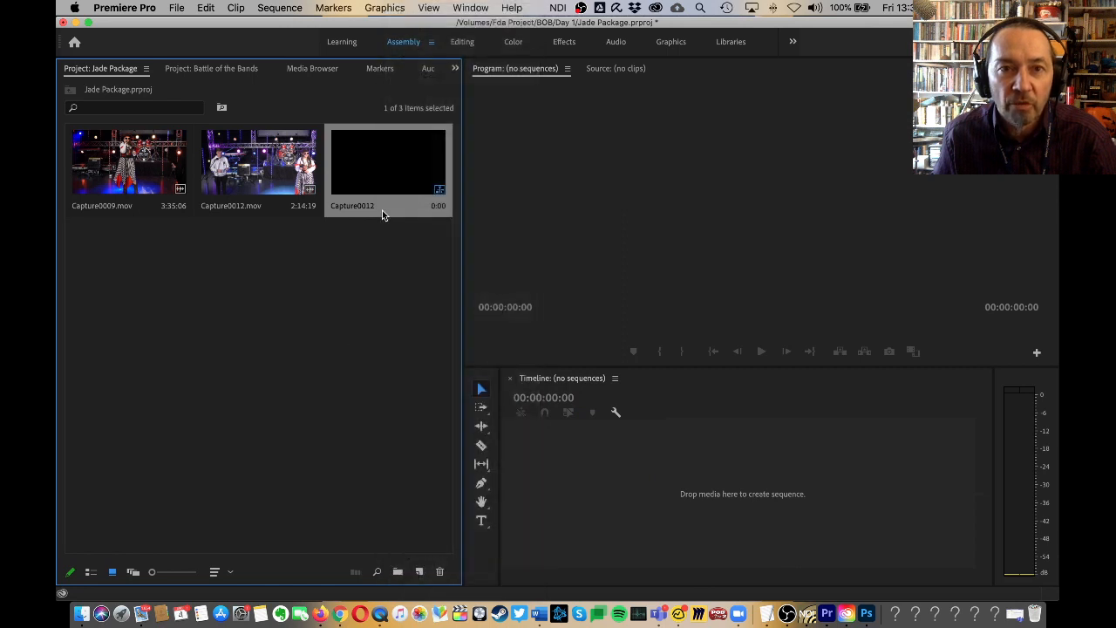
pyautogui.press('Delete')
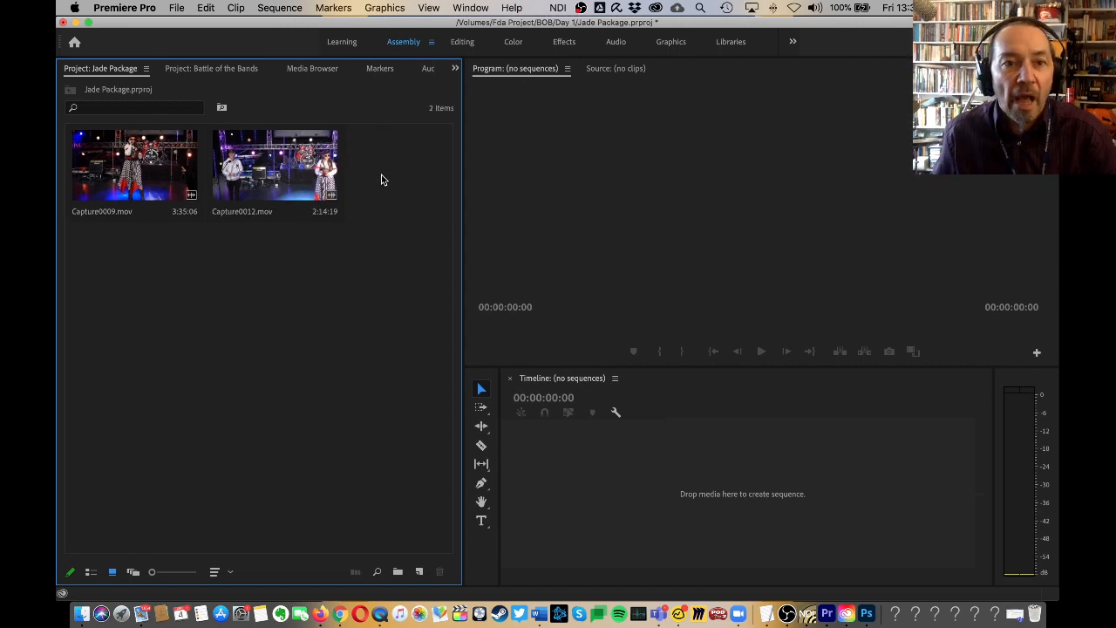
# Set Capture0012.mov's audio channels to Stereo clip channel format with 2 audio clips
pyautogui.rightClick(276, 181)
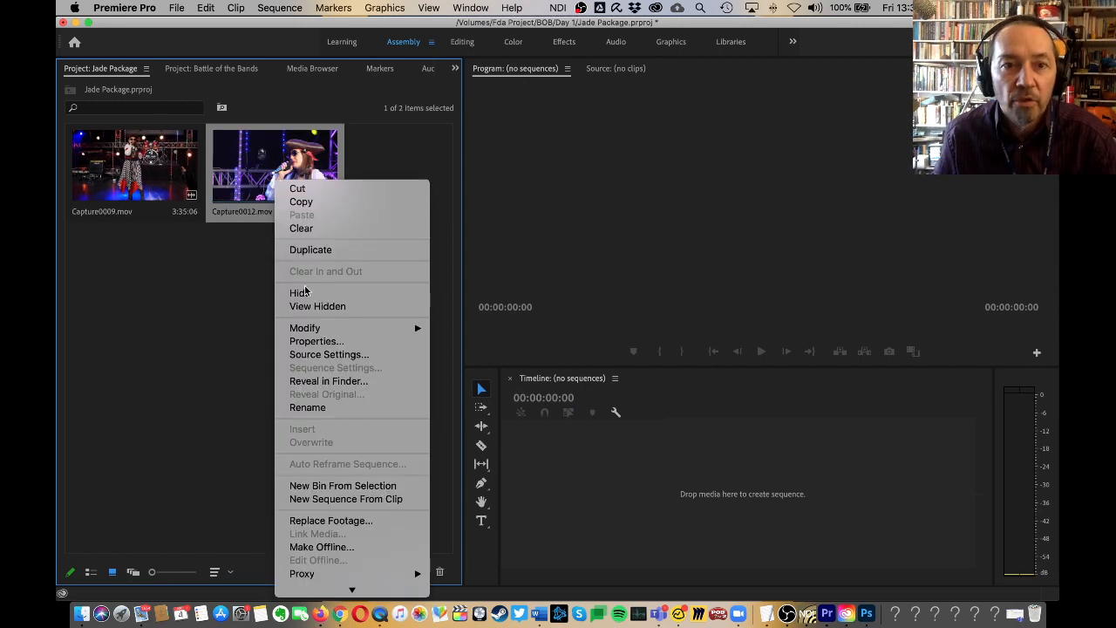
pyautogui.moveTo(316, 328)
pyautogui.click(477, 327)
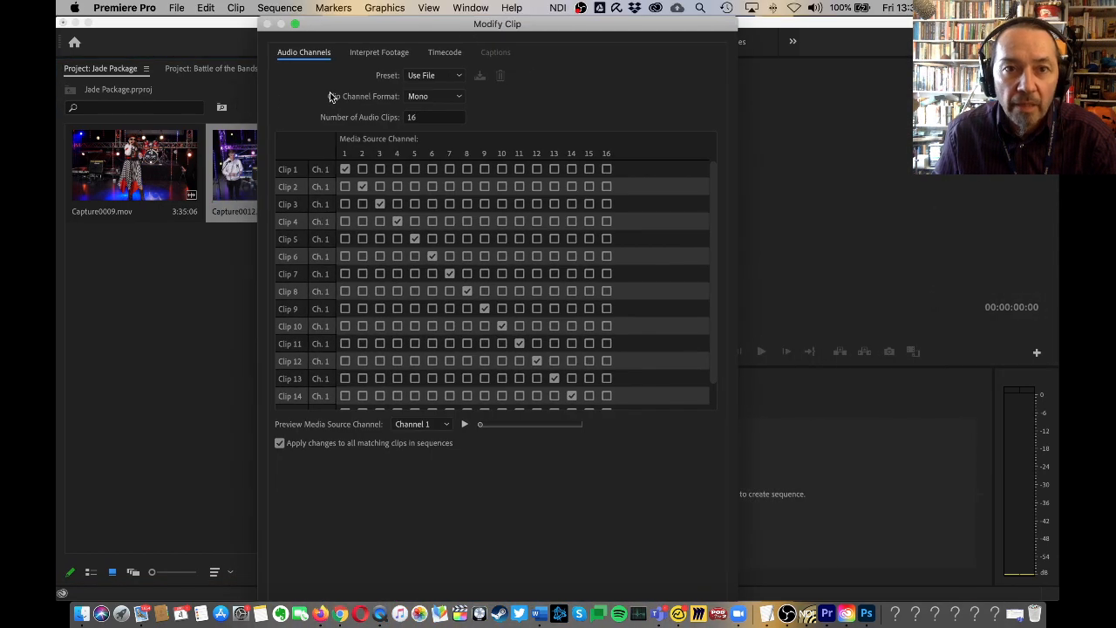
pyautogui.click(427, 97)
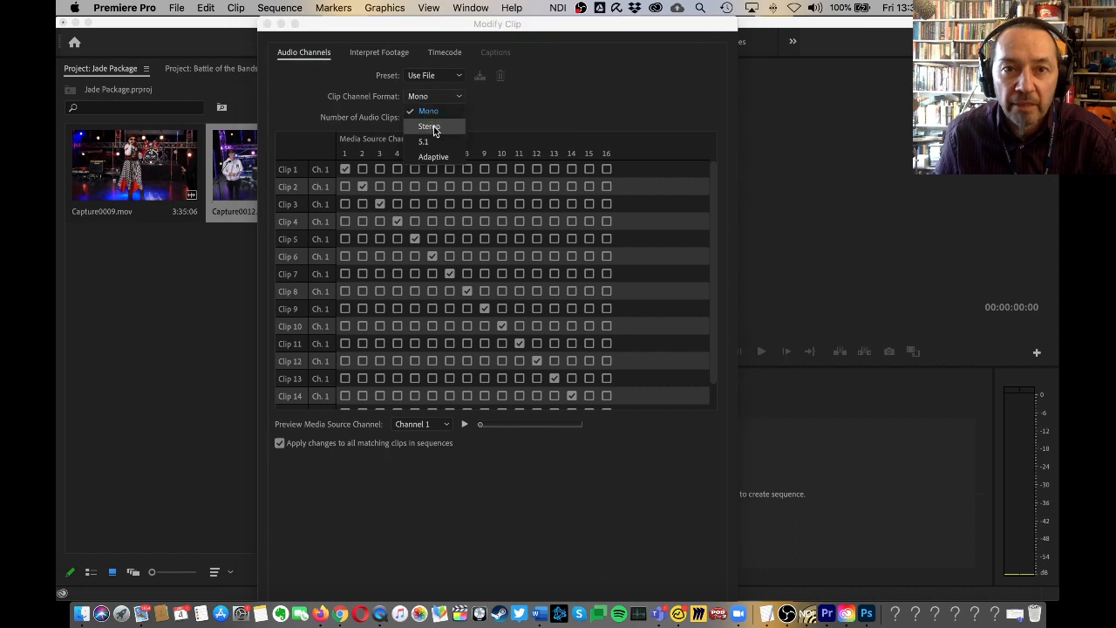
pyautogui.click(430, 127)
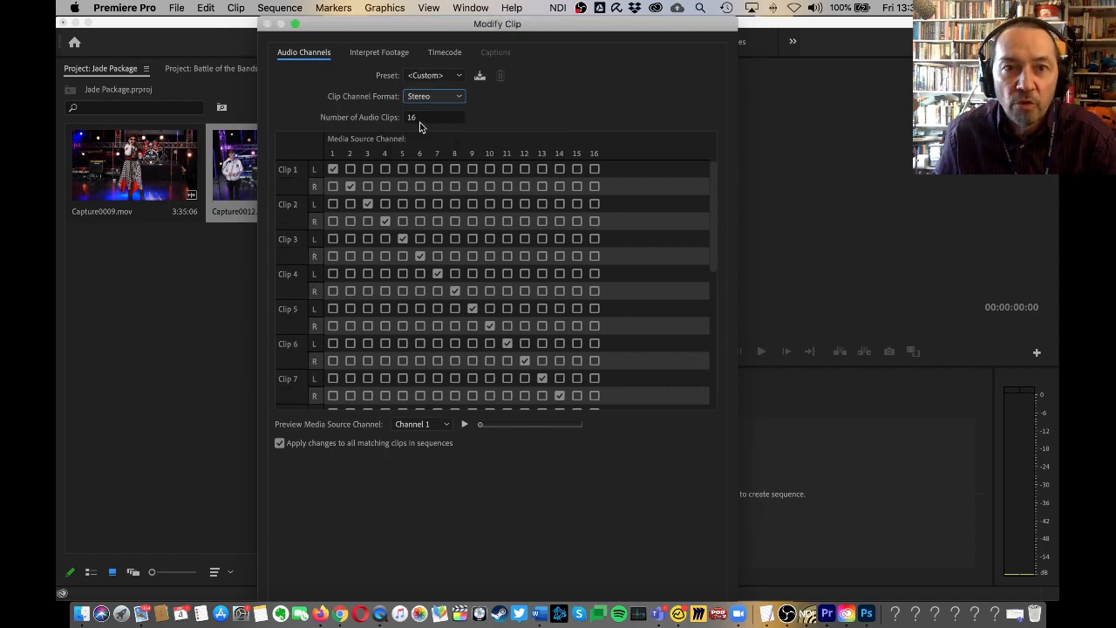
pyautogui.click(432, 119)
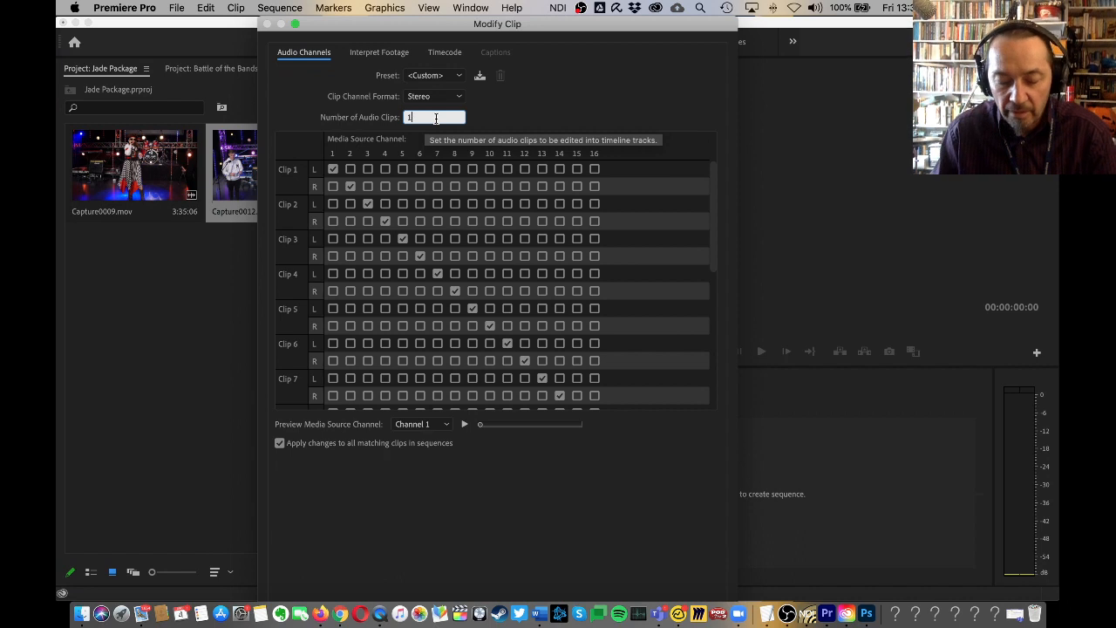
pyautogui.write('2')
pyautogui.click(525, 105)
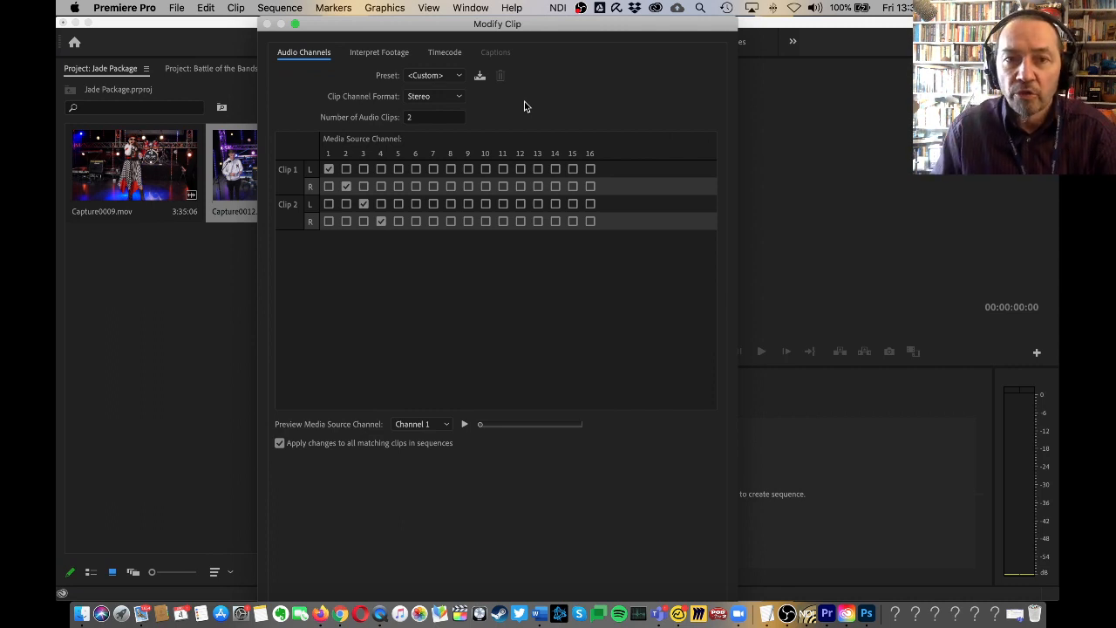
# Reduce Capture0012.mov's number of audio clips to 1 and apply the audio channel changes
pyautogui.click(441, 117)
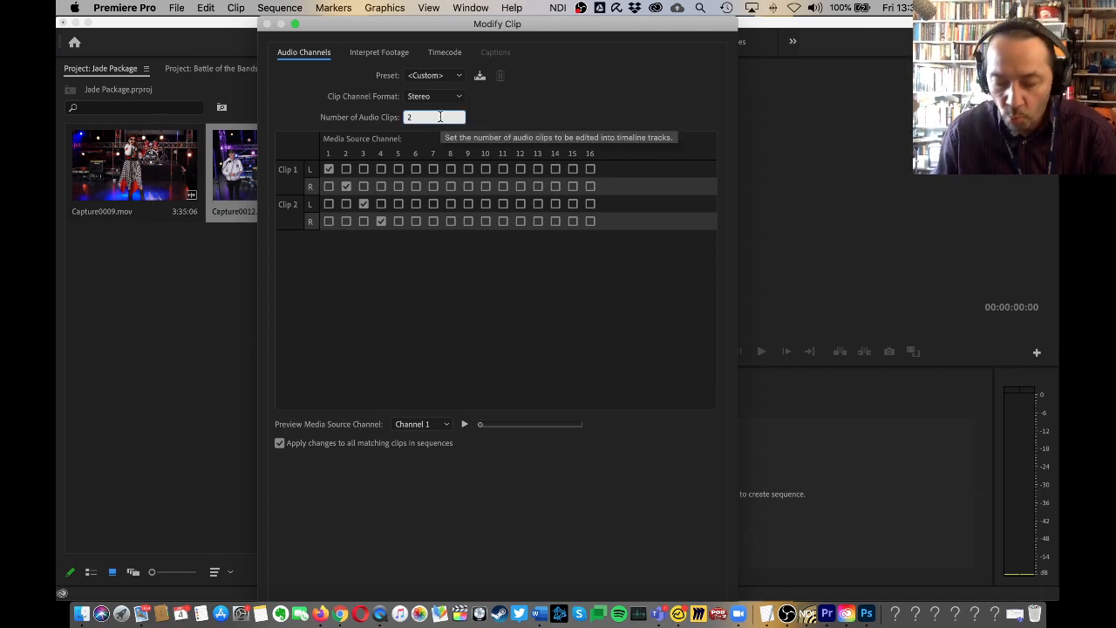
pyautogui.write('1')
pyautogui.click(424, 352)
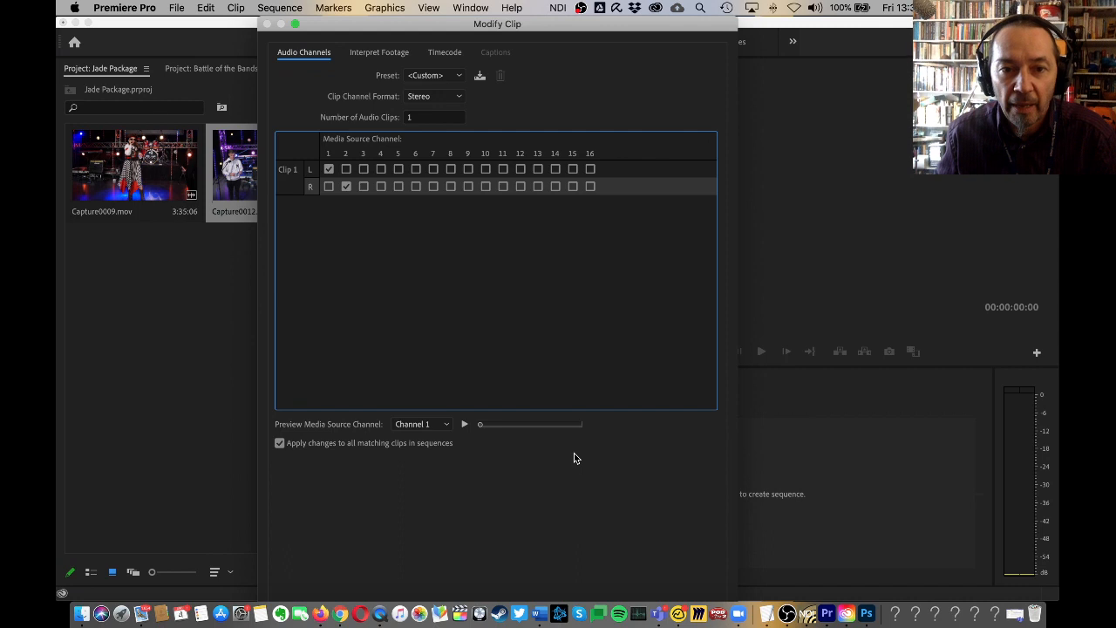
pyautogui.press('Return')
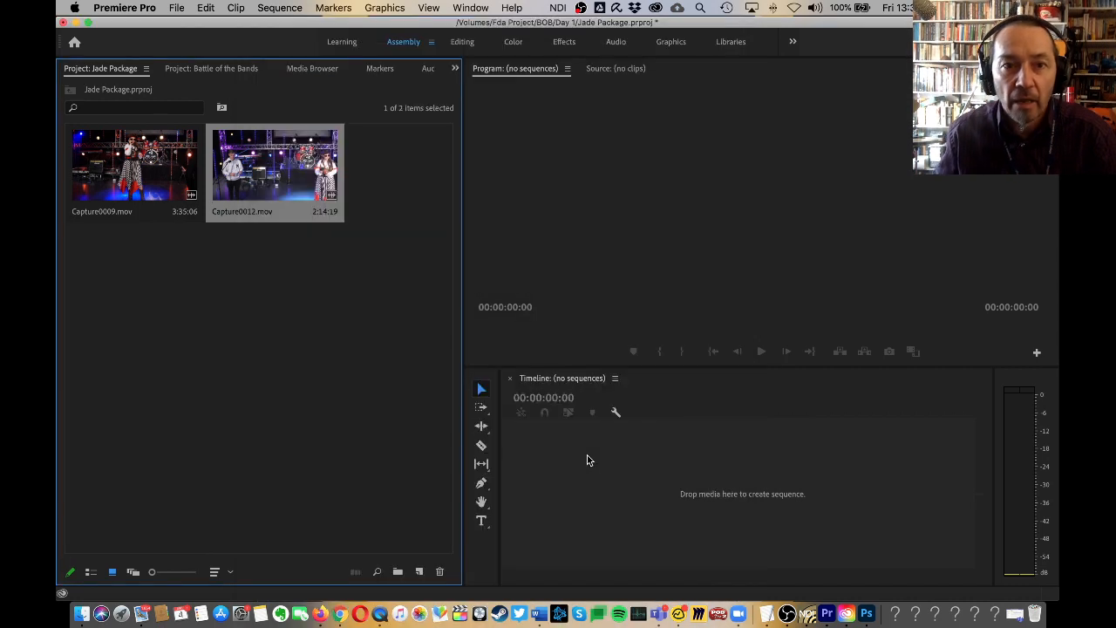
# Try to set Capture0009.mov's audio channels to Mono format with 1 audio clip
pyautogui.rightClick(131, 164)
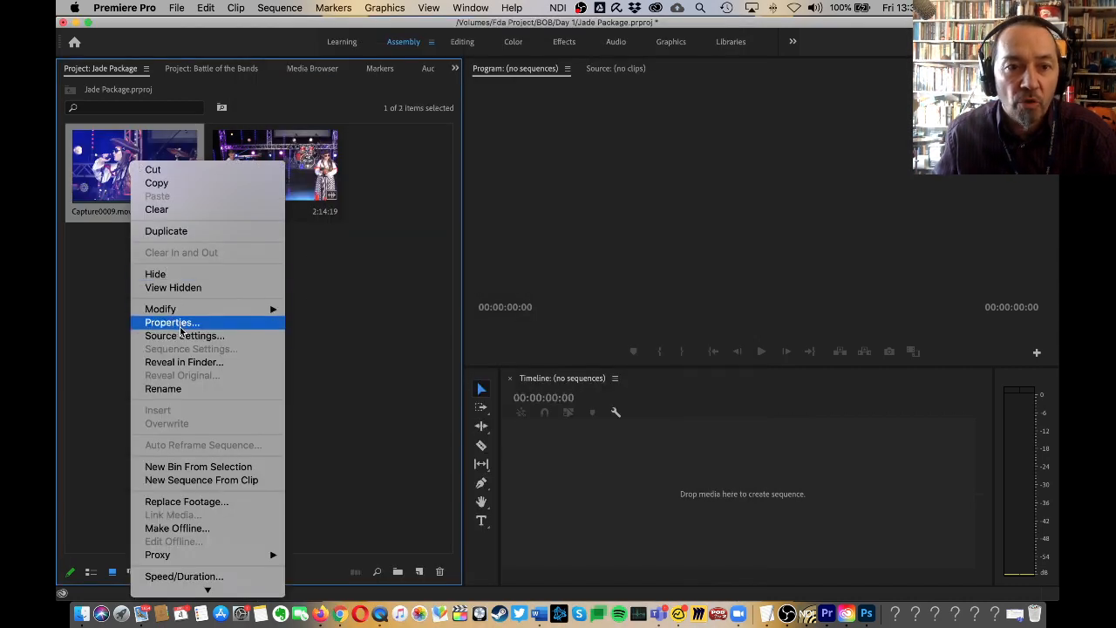
pyautogui.moveTo(180, 312)
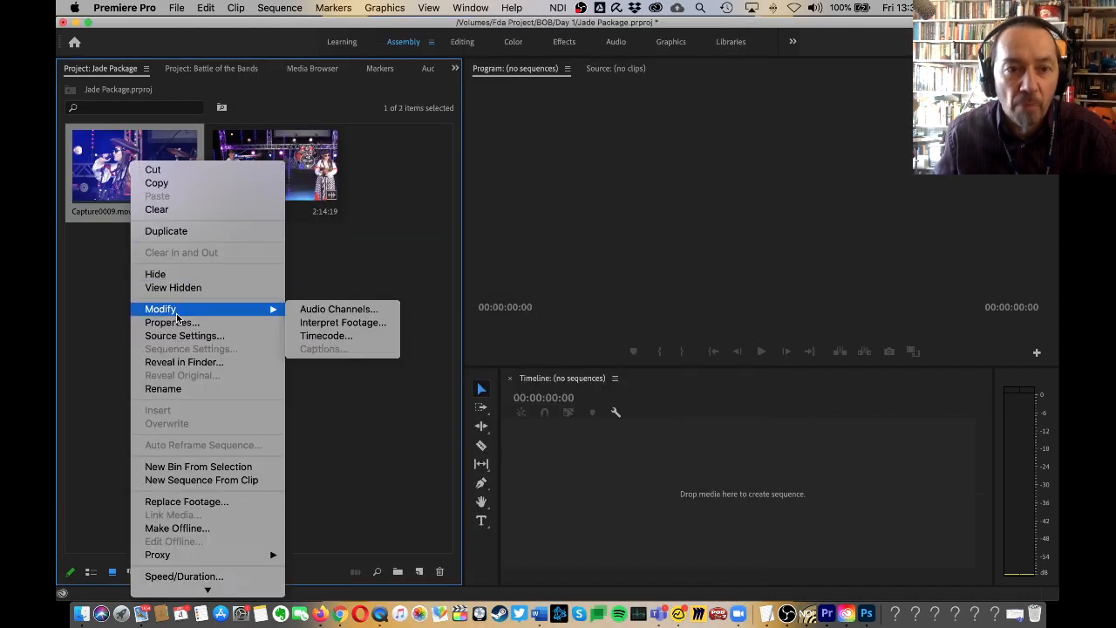
pyautogui.click(328, 307)
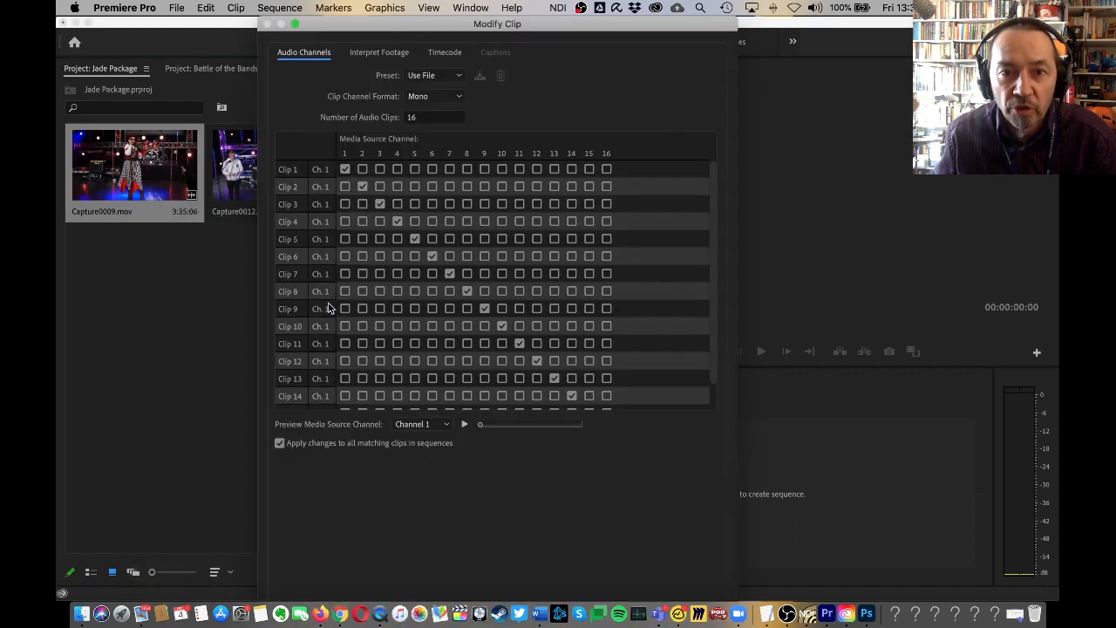
pyautogui.click(446, 98)
pyautogui.click(446, 128)
pyautogui.click(452, 98)
pyautogui.click(444, 111)
pyautogui.click(430, 120)
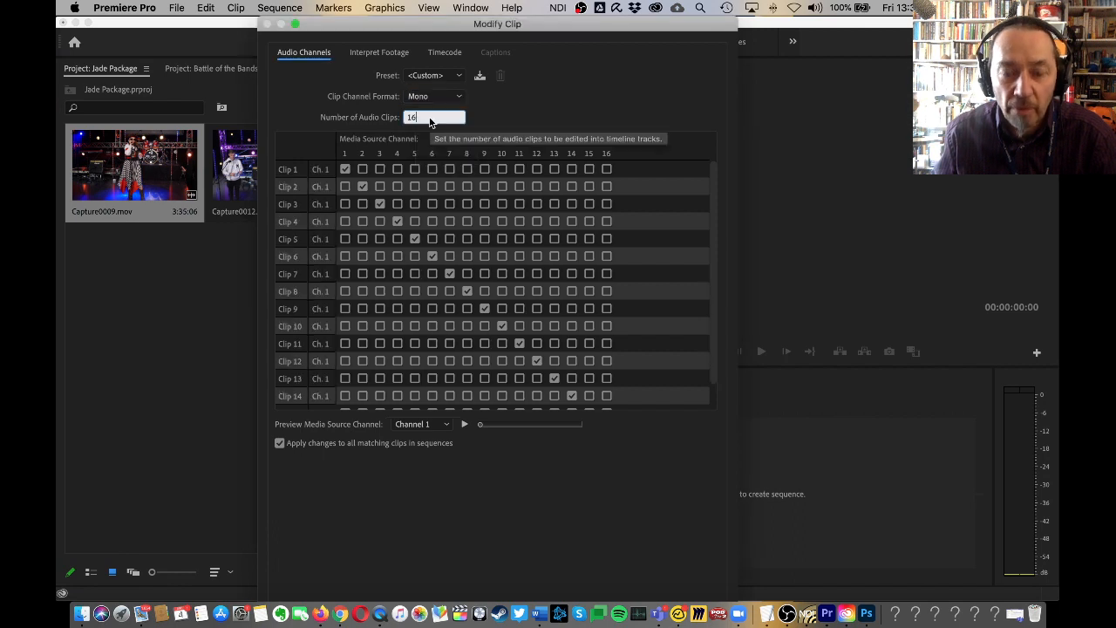
pyautogui.write('1')
pyautogui.press('Return')
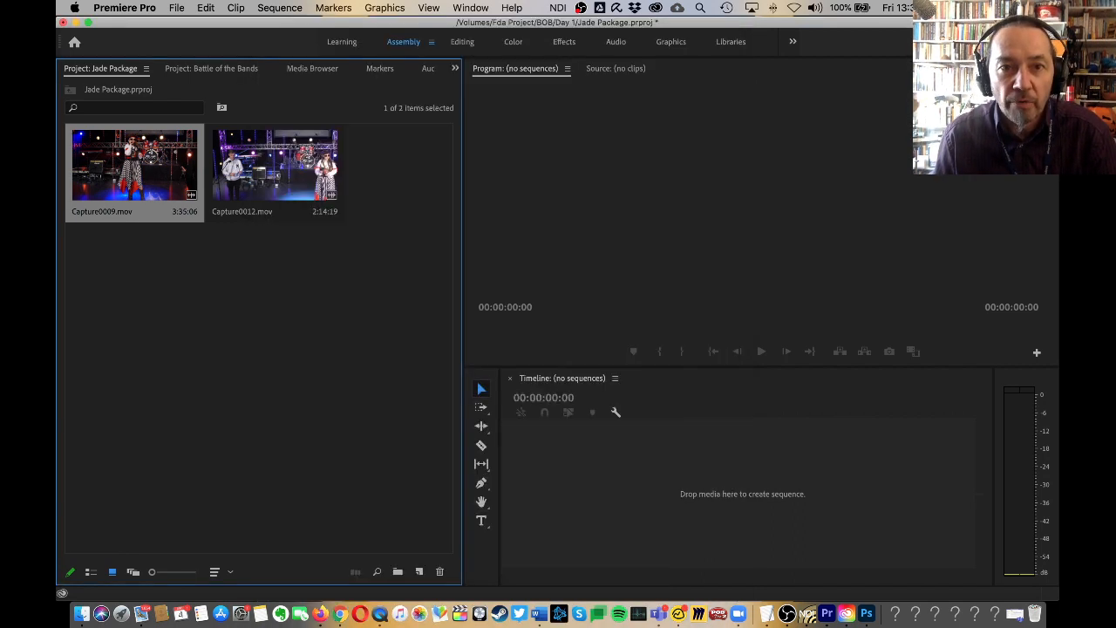
# Reopen Capture0009.mov's audio channel settings and try Mono format with 1 and with 2 audio clips
pyautogui.rightClick(164, 165)
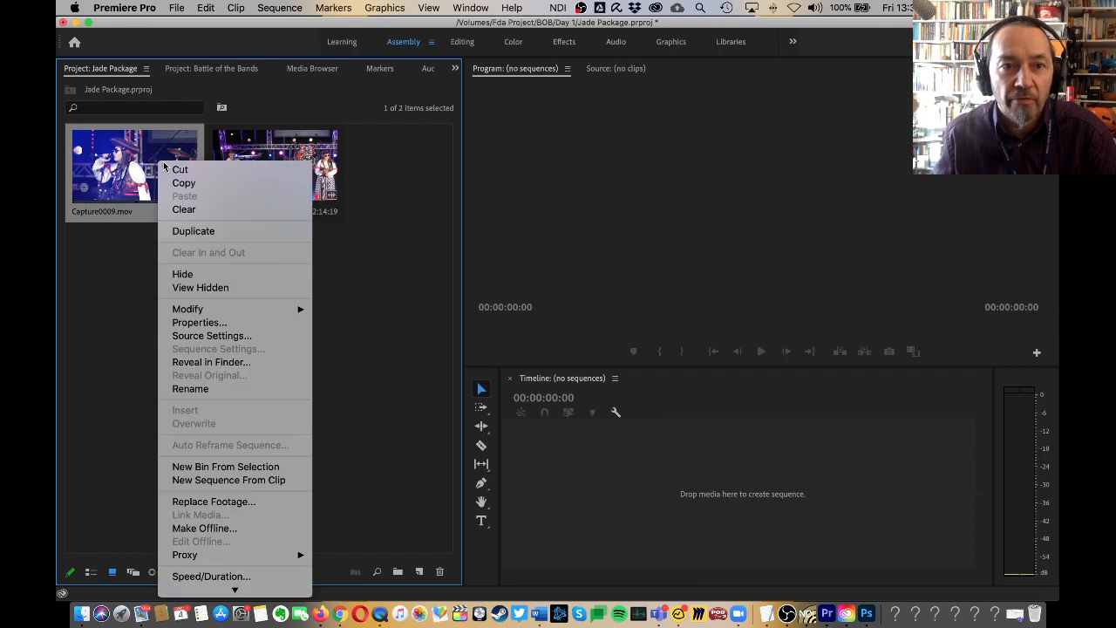
pyautogui.click(379, 330)
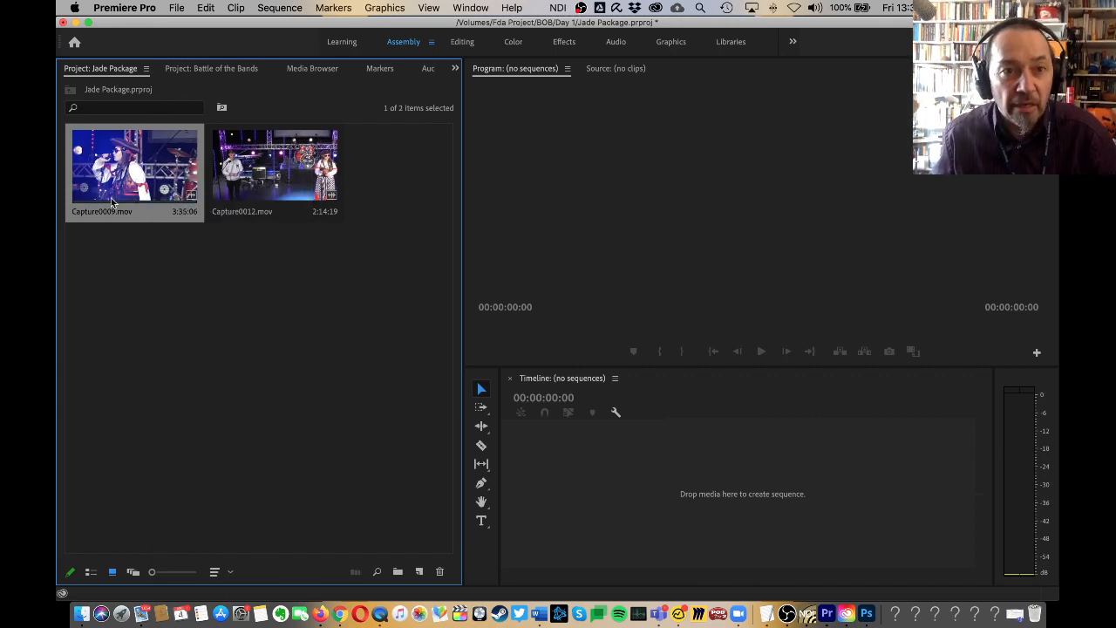
pyautogui.rightClick(123, 165)
pyautogui.moveTo(198, 312)
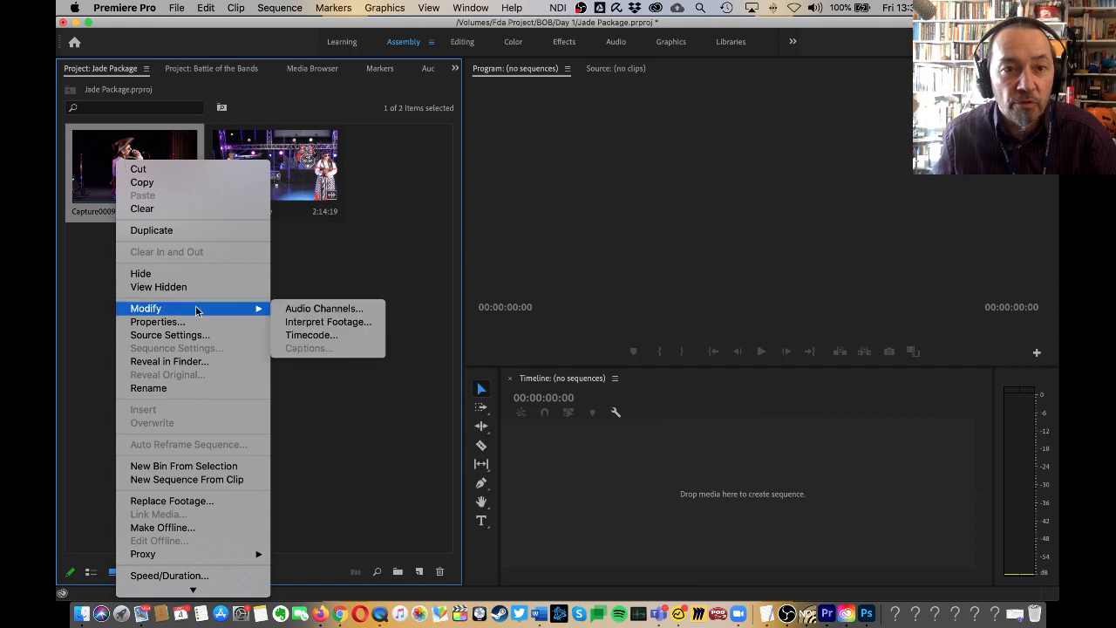
pyautogui.click(331, 309)
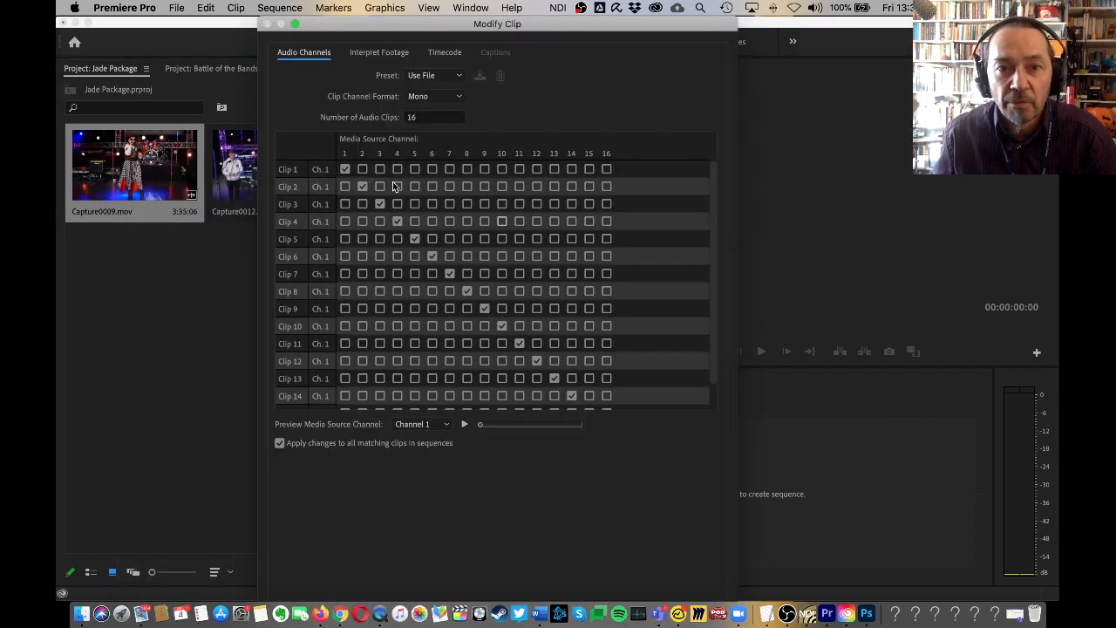
pyautogui.click(440, 98)
pyautogui.click(452, 111)
pyautogui.click(444, 119)
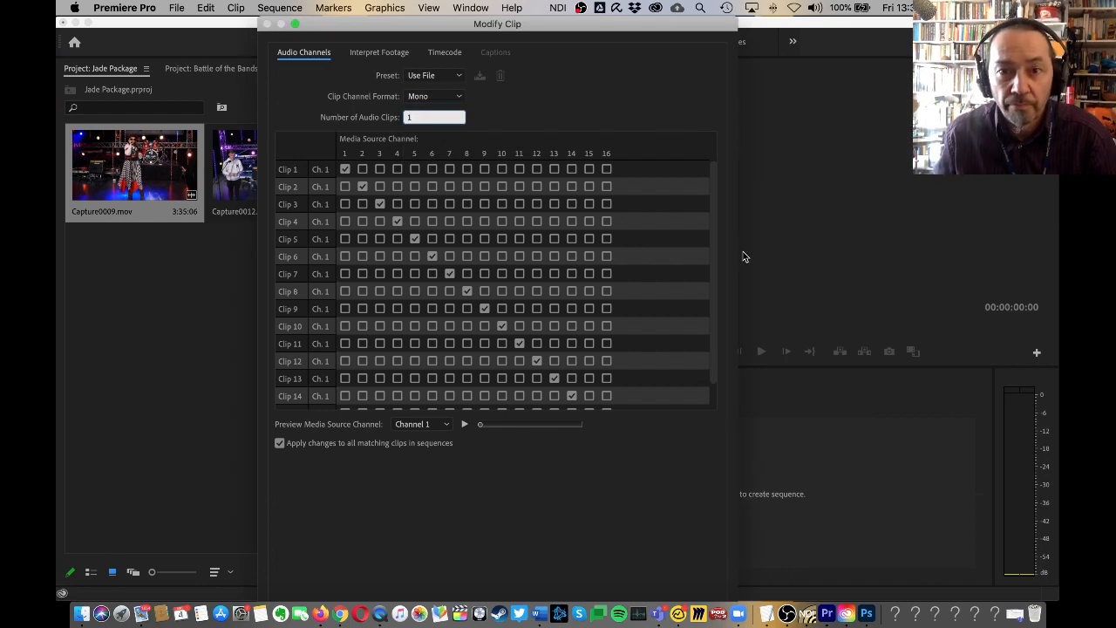
pyautogui.press('Return')
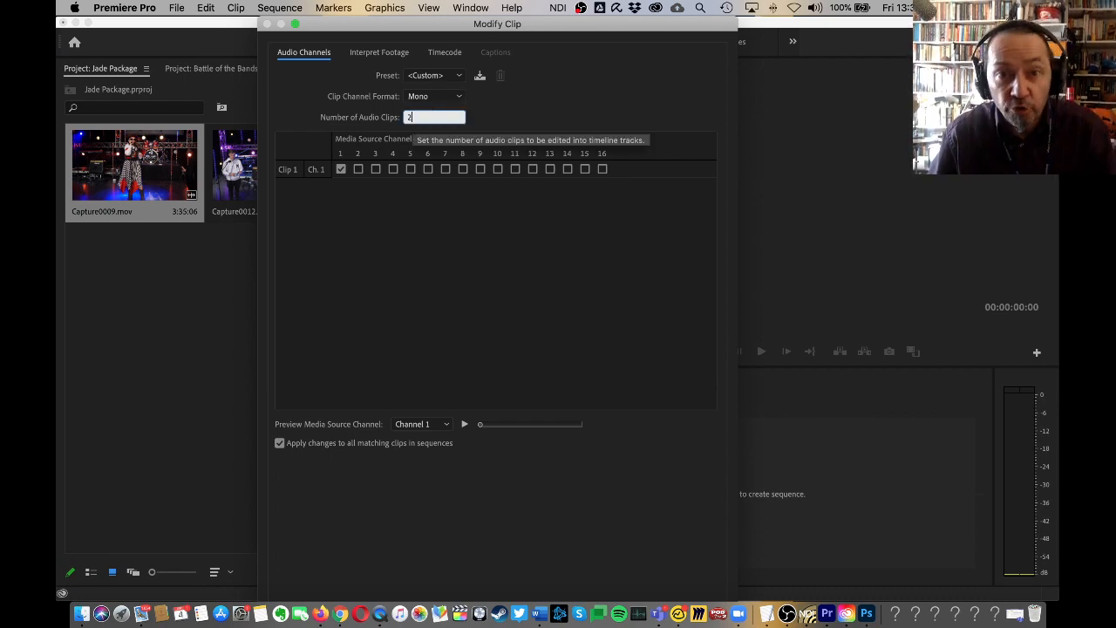
pyautogui.write('2')
pyautogui.click(438, 250)
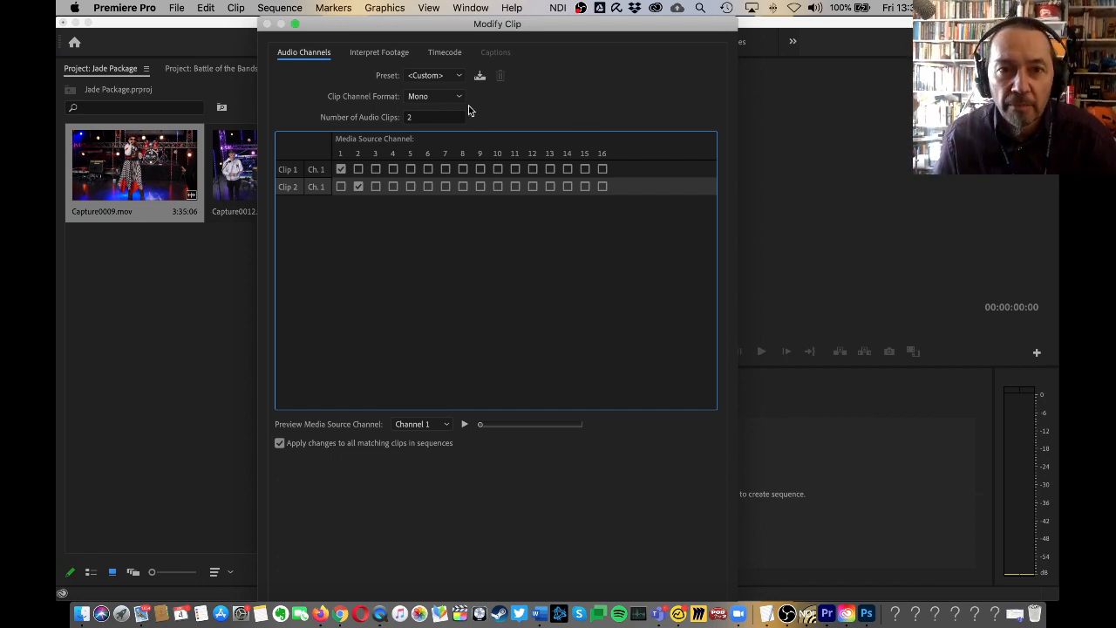
# Set Capture0009.mov's clip channel format to Stereo with 1 audio clip and apply the changes
pyautogui.click(440, 98)
pyautogui.click(436, 126)
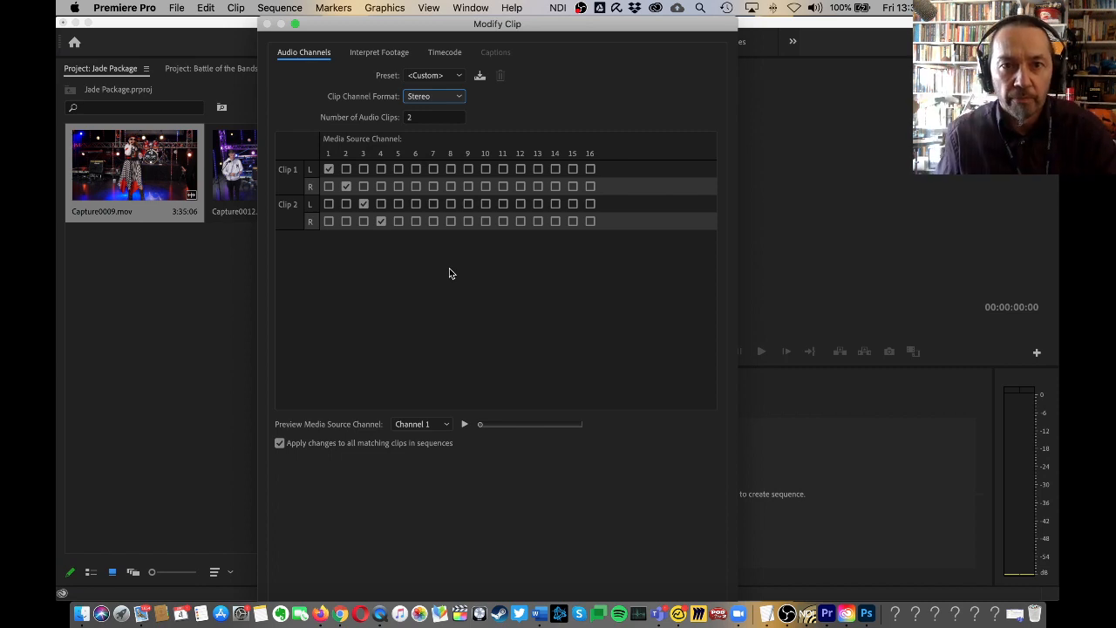
pyautogui.click(430, 99)
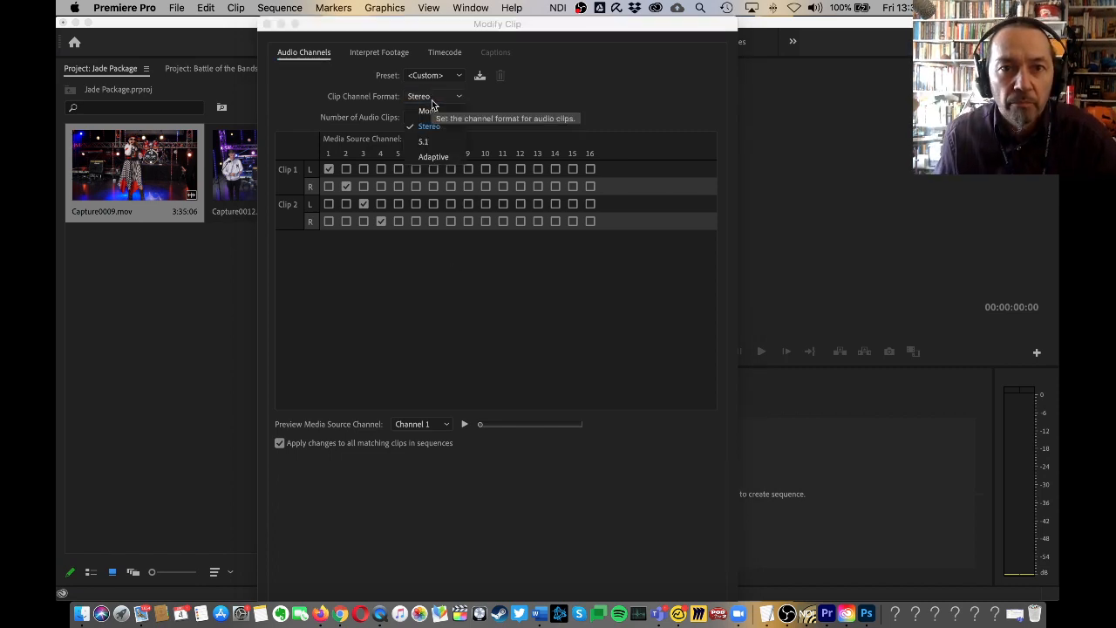
pyautogui.click(432, 122)
pyautogui.click(434, 117)
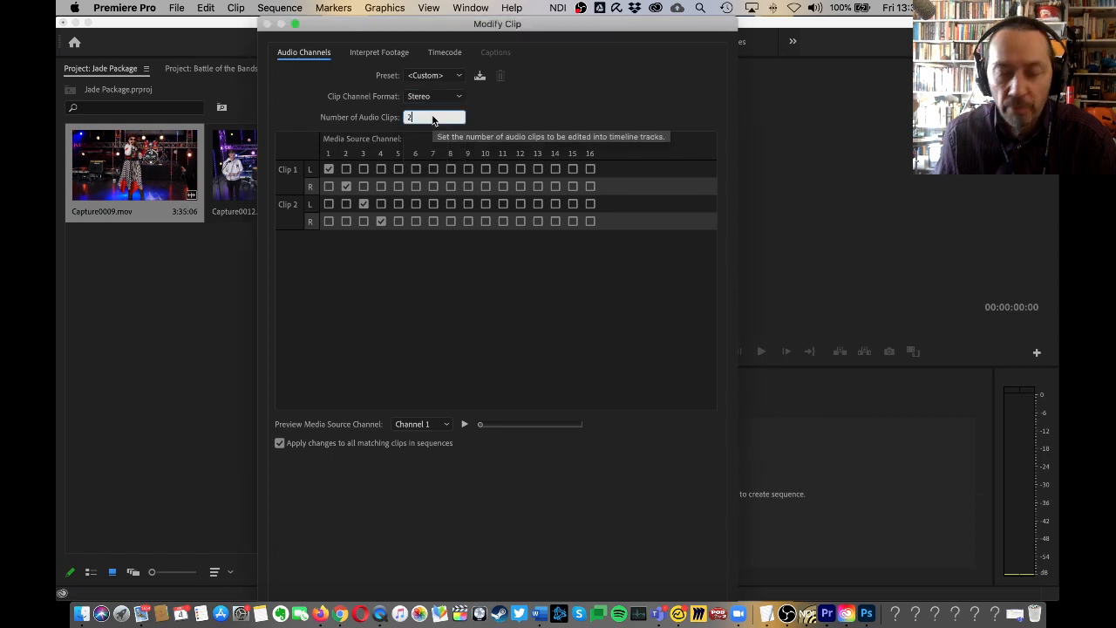
pyautogui.write('1')
pyautogui.click(470, 292)
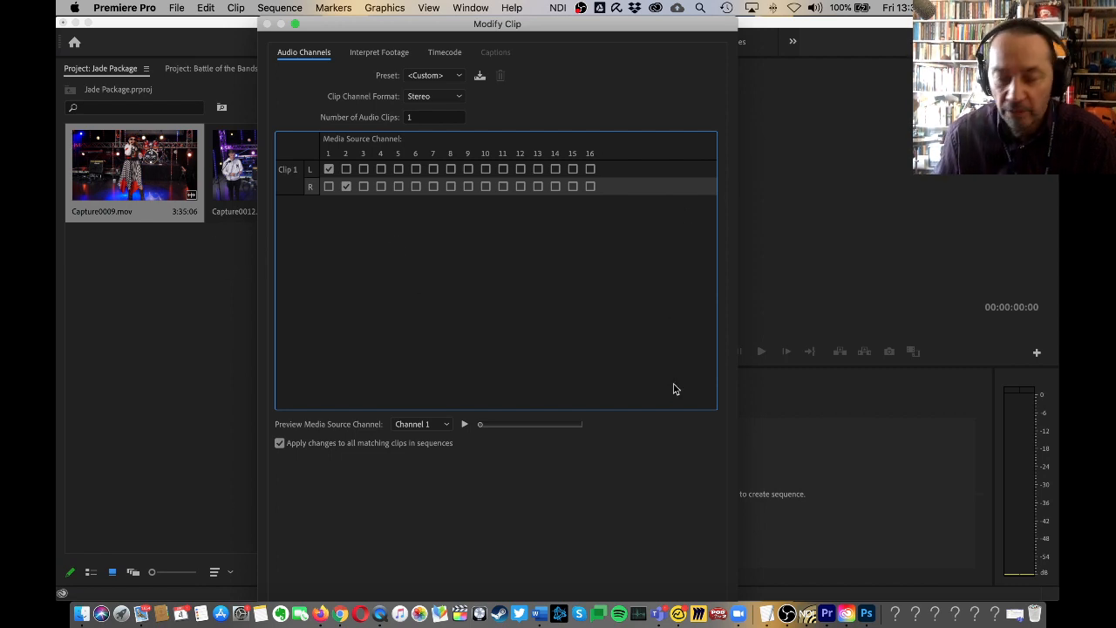
pyautogui.press('Return')
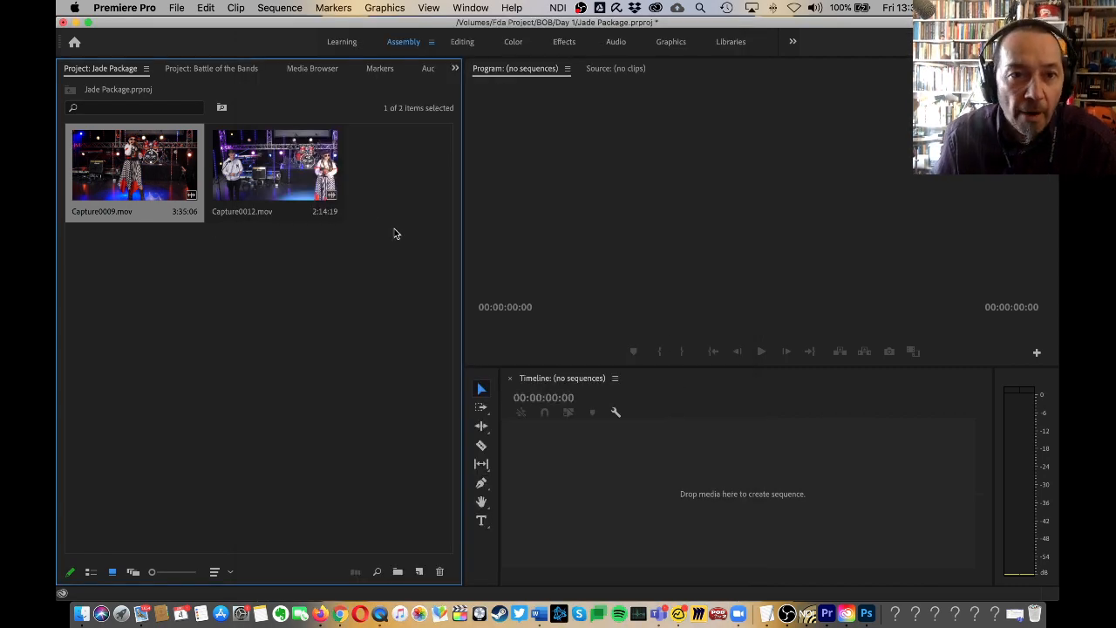
# Create a sequence from Capture0012.mov in the empty timeline and play part of it to check its stereo audio
pyautogui.moveTo(277, 167); pyautogui.dragTo(511, 351)
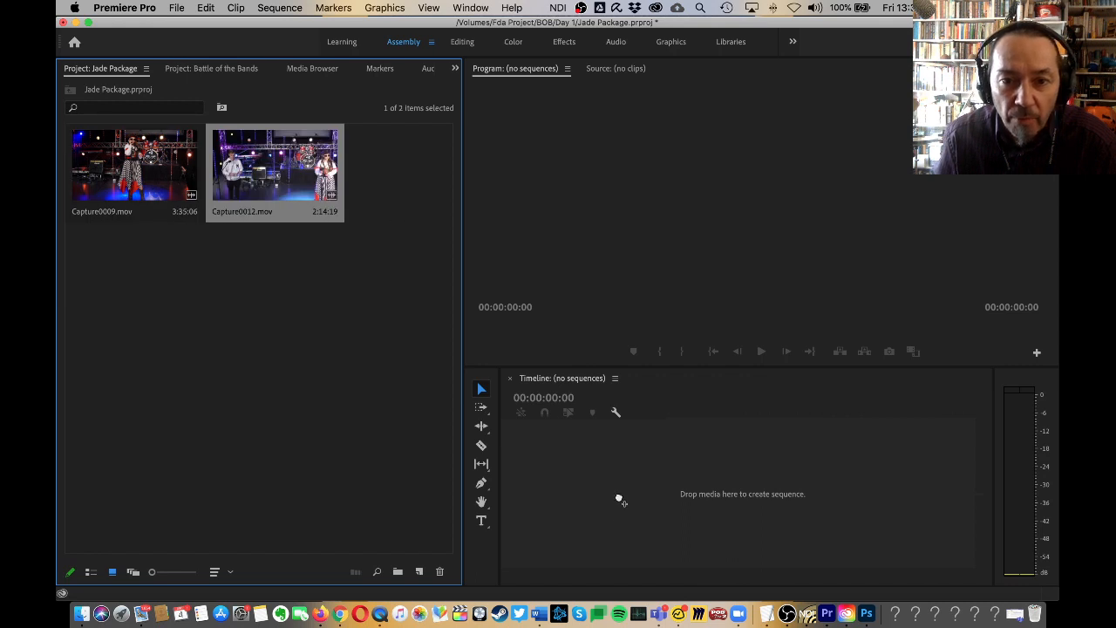
pyautogui.moveTo(619, 500); pyautogui.dragTo(620, 500)
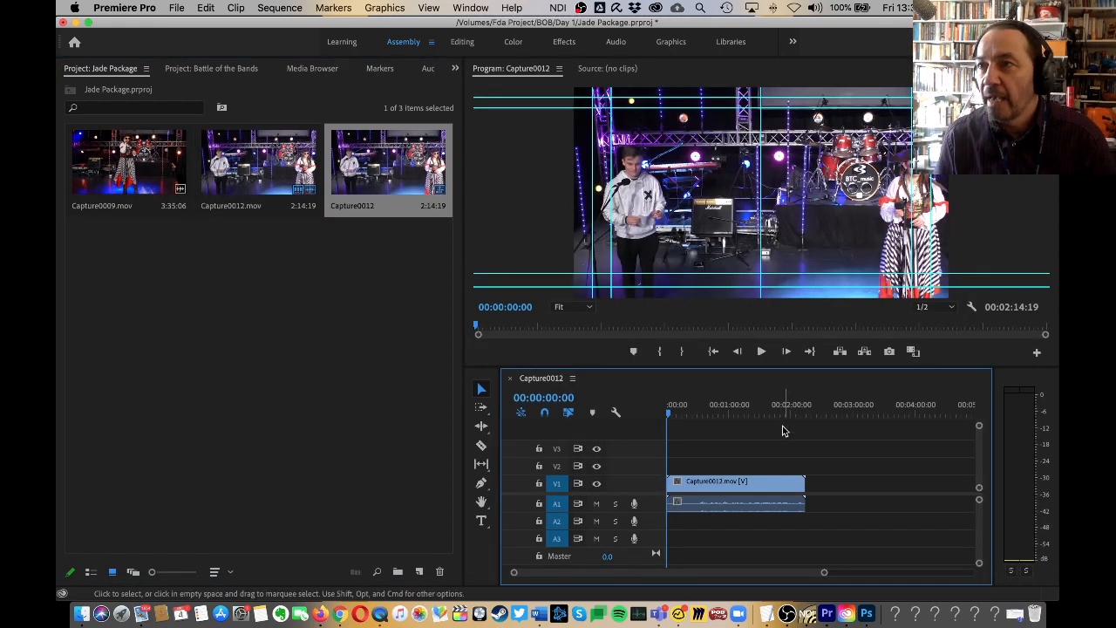
pyautogui.click(702, 415)
pyautogui.press('space')
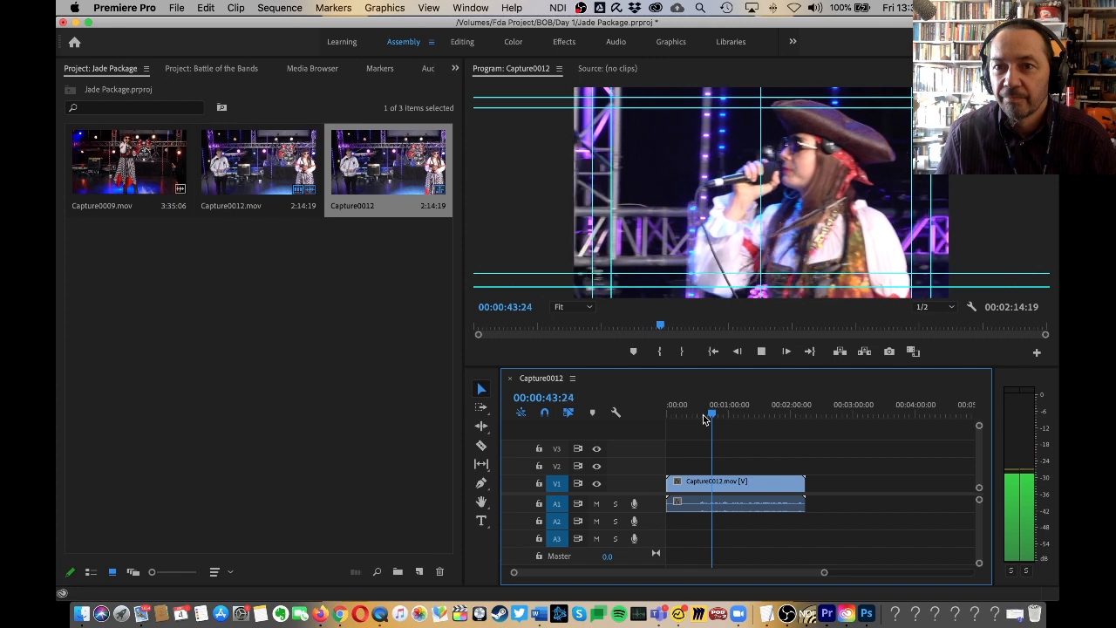
pyautogui.press('space')
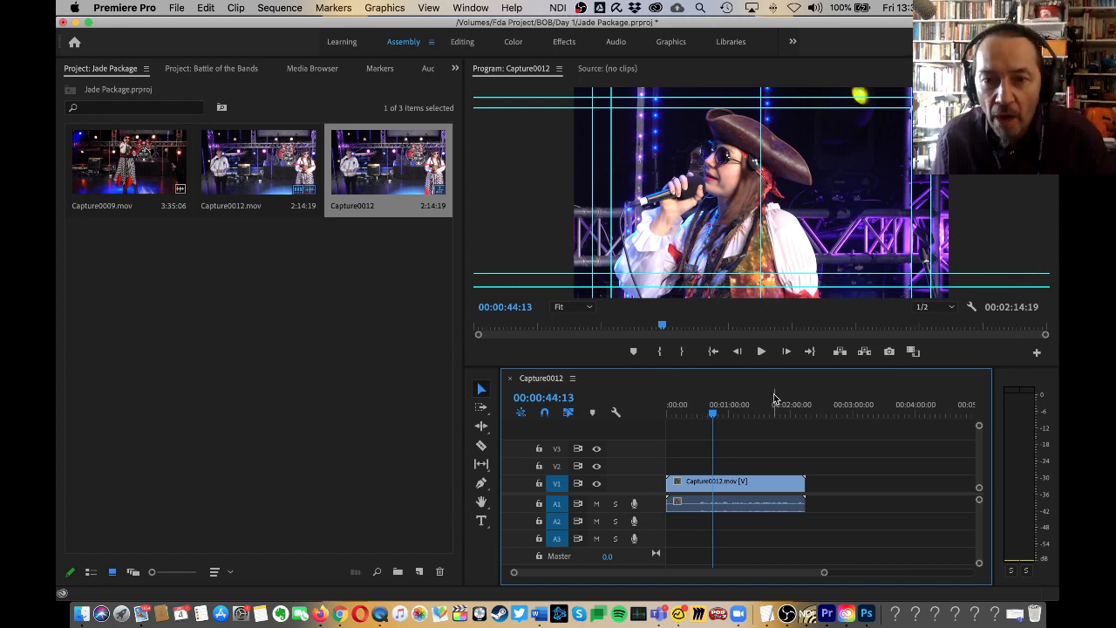
# Review the Capture0012 sequence around the 30-second mark, playing backward and forward, and stop at 00:00:28:02
pyautogui.click(703, 416)
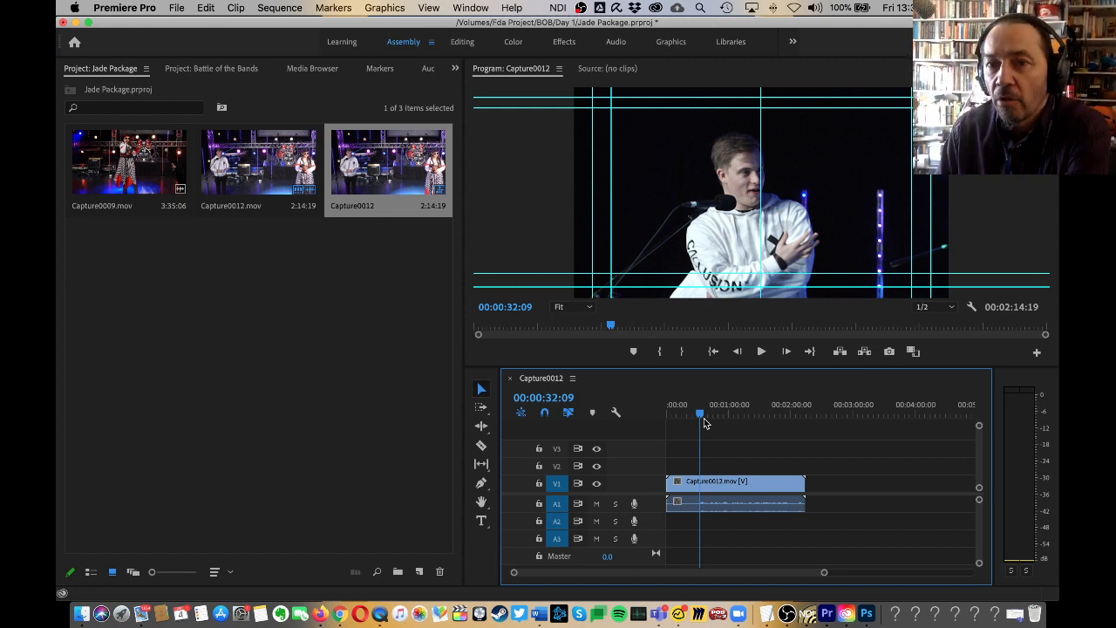
pyautogui.press('j')
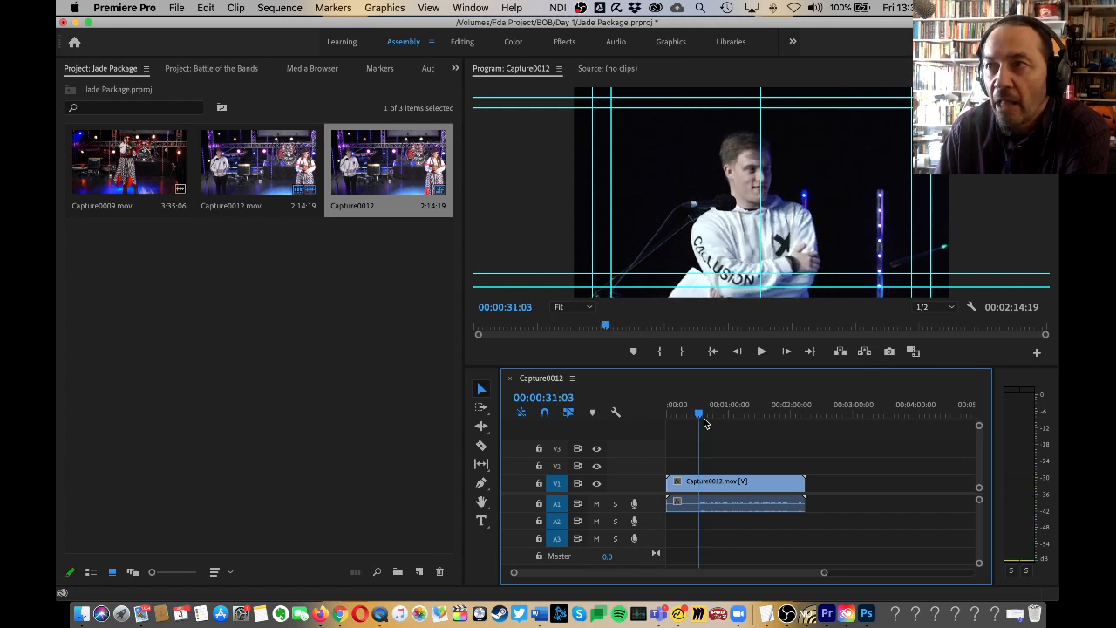
pyautogui.press('l')
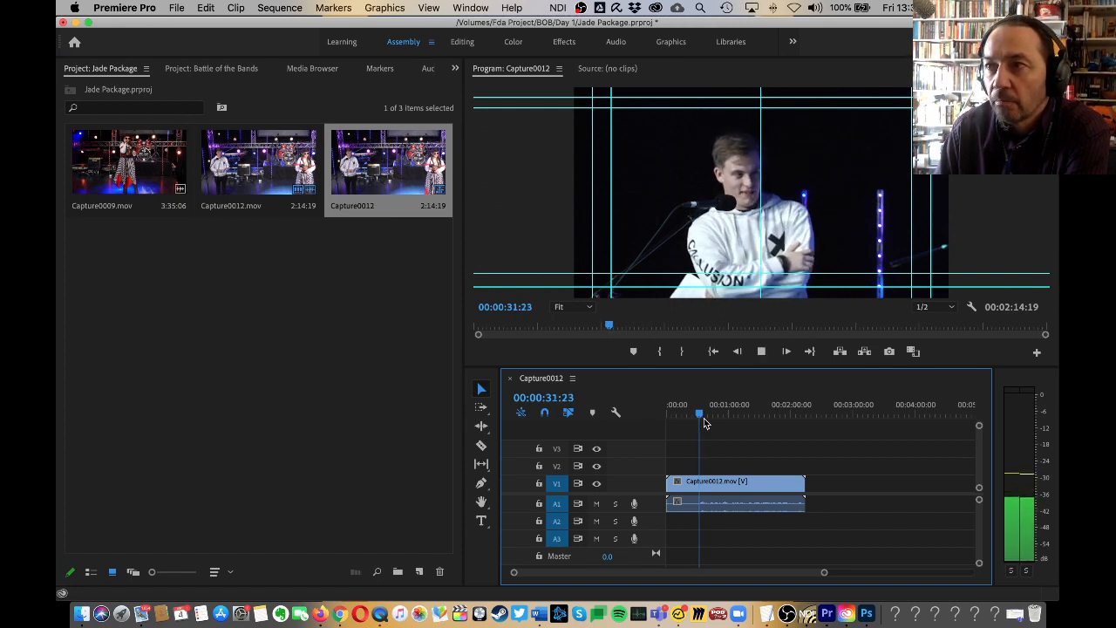
pyautogui.press('j')
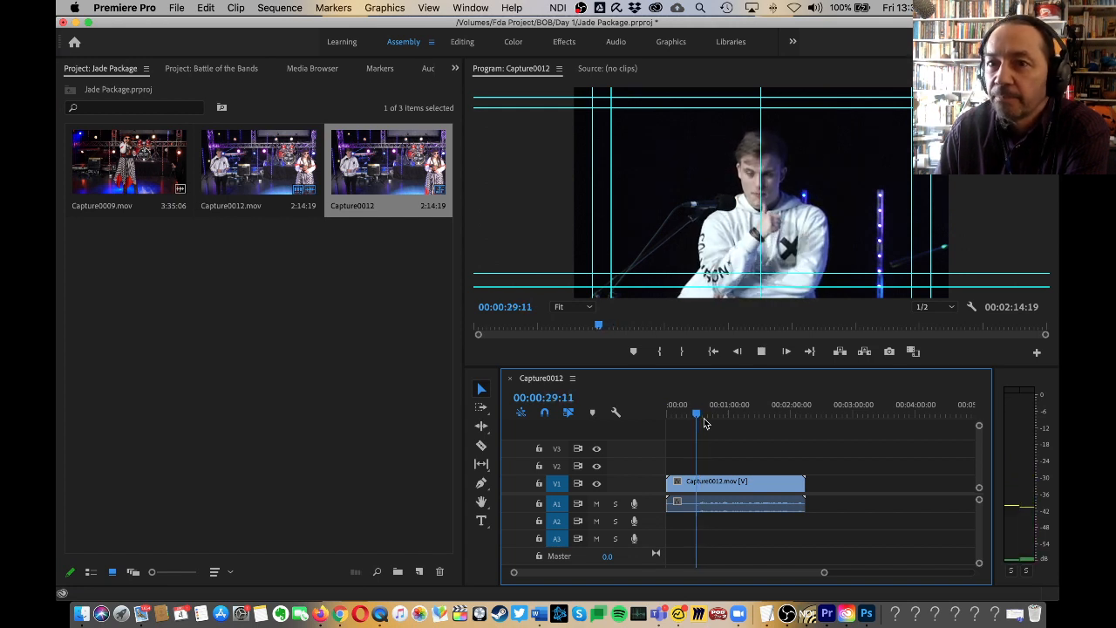
pyautogui.press('k')
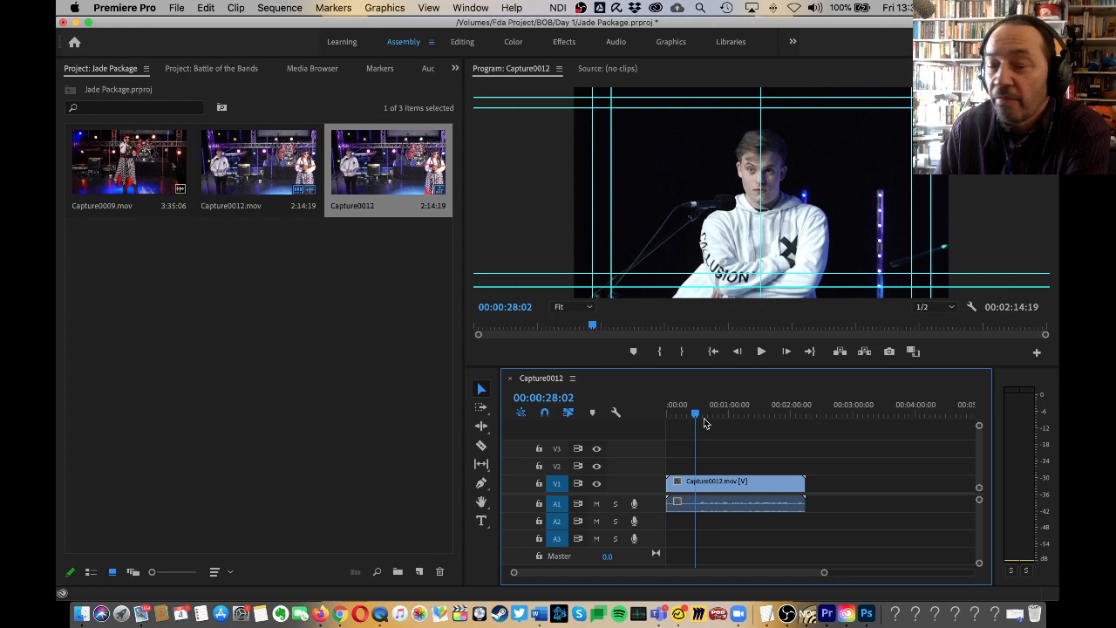
# Trim the start of the Capture0012.mov clip to 00:00:30:13 and close the gap before it
pyautogui.press('l')
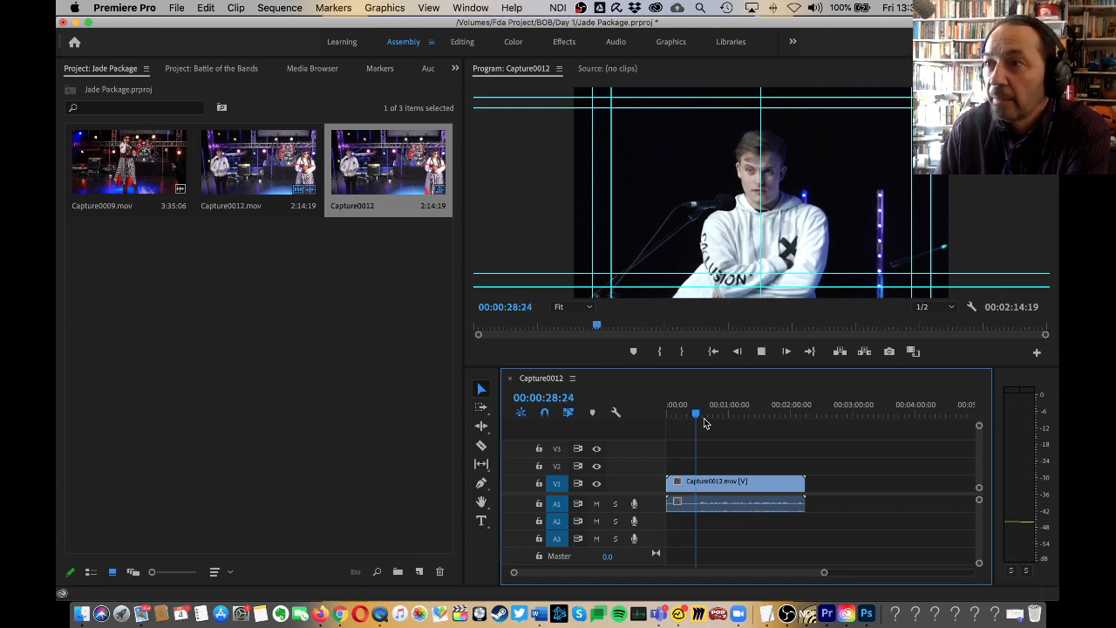
pyautogui.press('k')
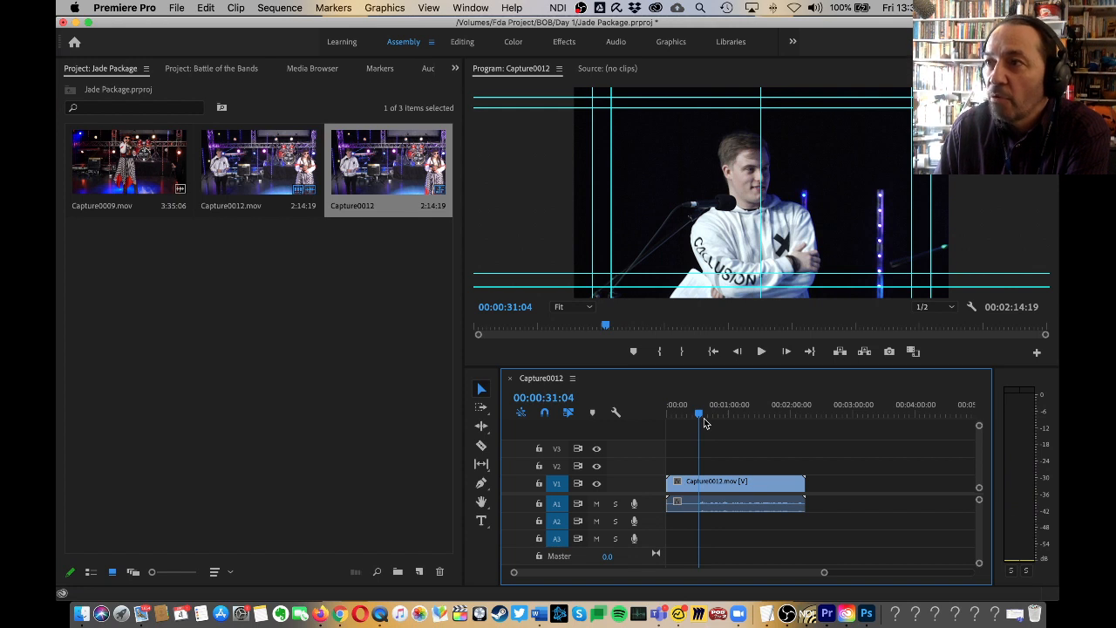
pyautogui.press('j')
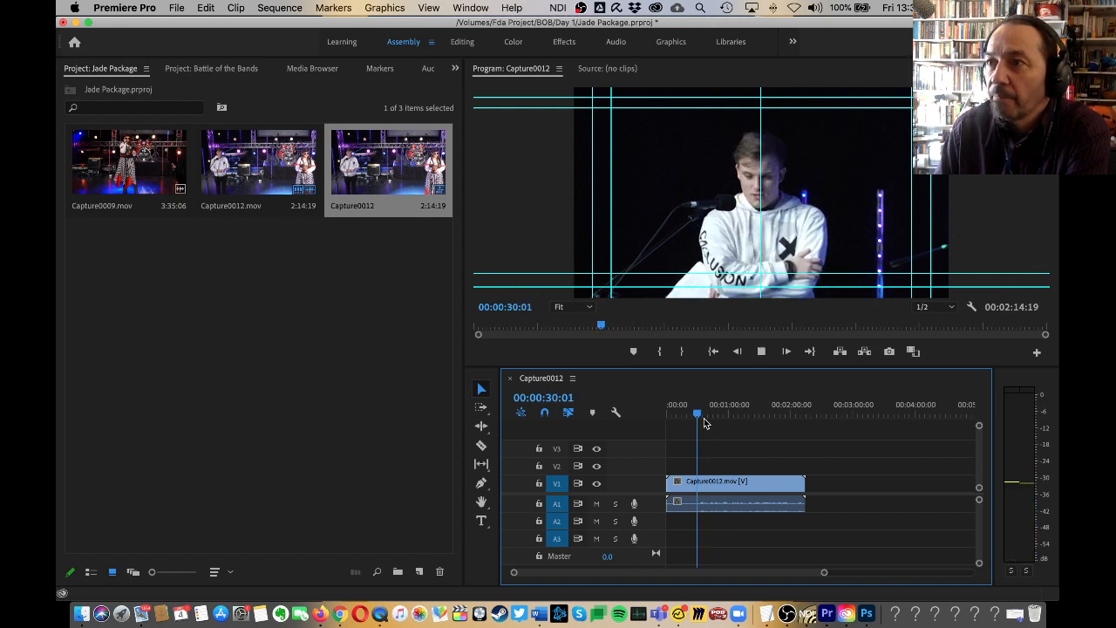
pyautogui.press('k')
pyautogui.press('l')
pyautogui.press('k')
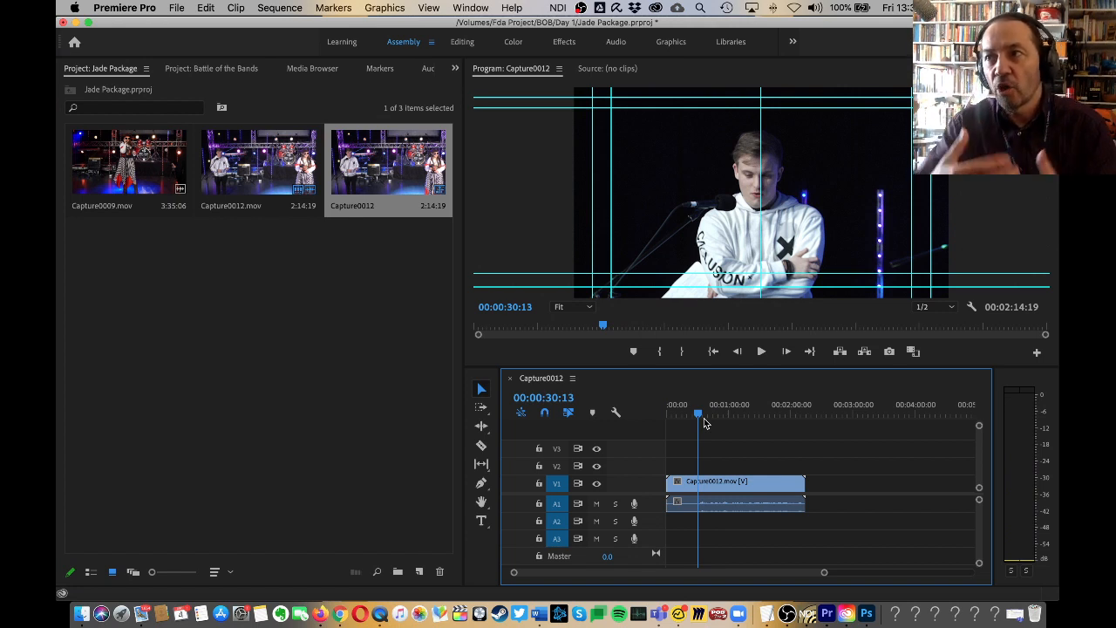
pyautogui.moveTo(669, 482); pyautogui.dragTo(698, 487)
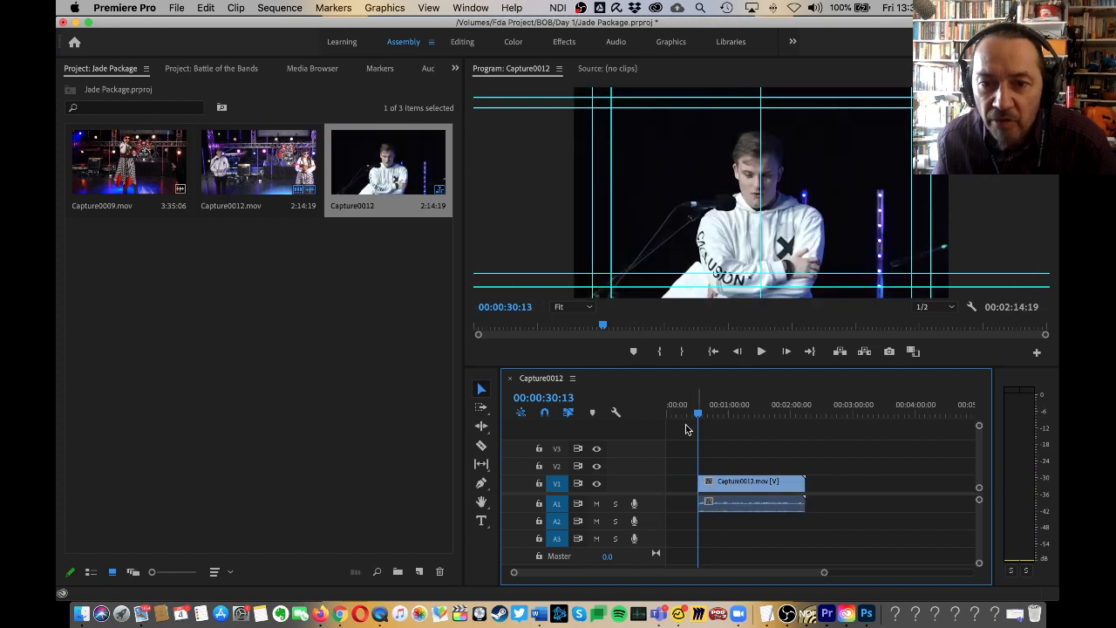
pyautogui.click(672, 490)
pyautogui.press('Delete')
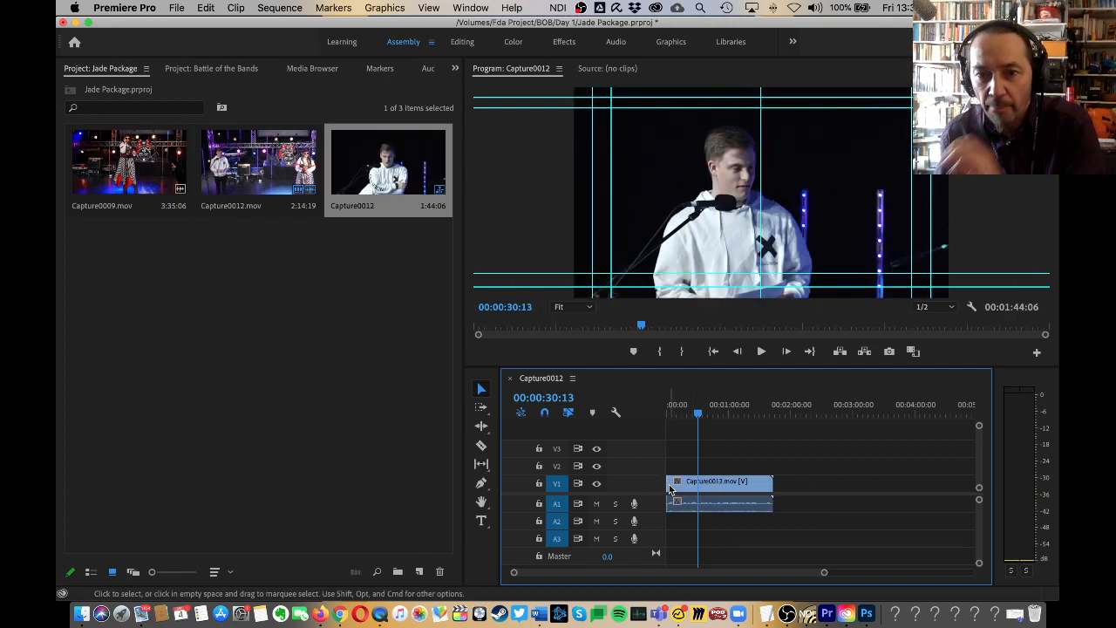
# Play through the last part of the Capture0012.mov clip and trim its end to 00:01:31:23
pyautogui.moveTo(702, 410); pyautogui.dragTo(756, 417)
pyautogui.press('space')
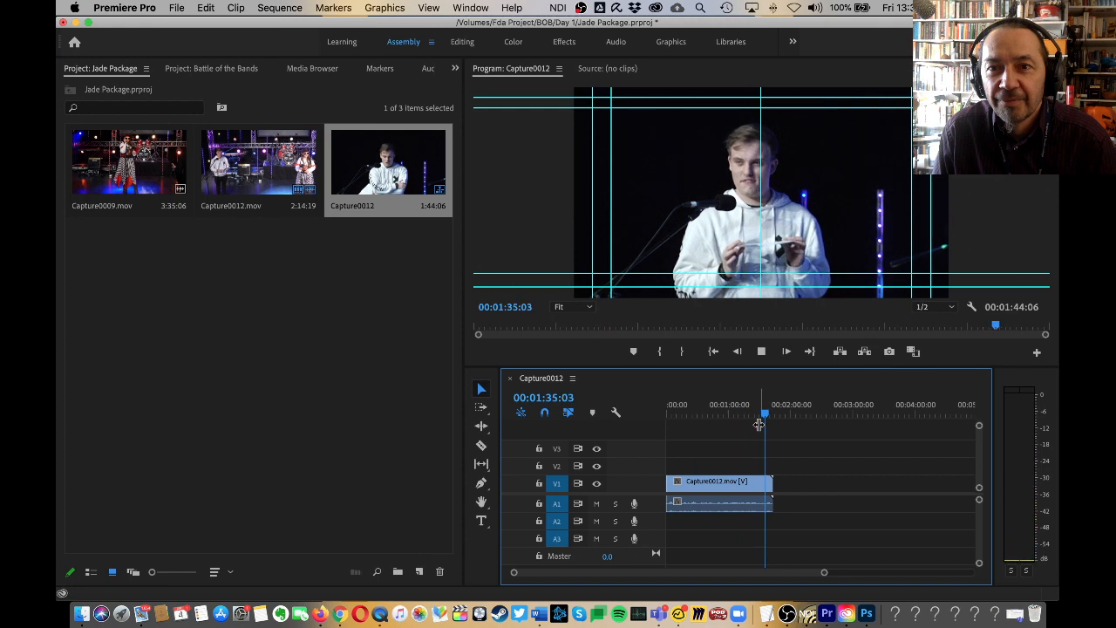
pyautogui.press('space')
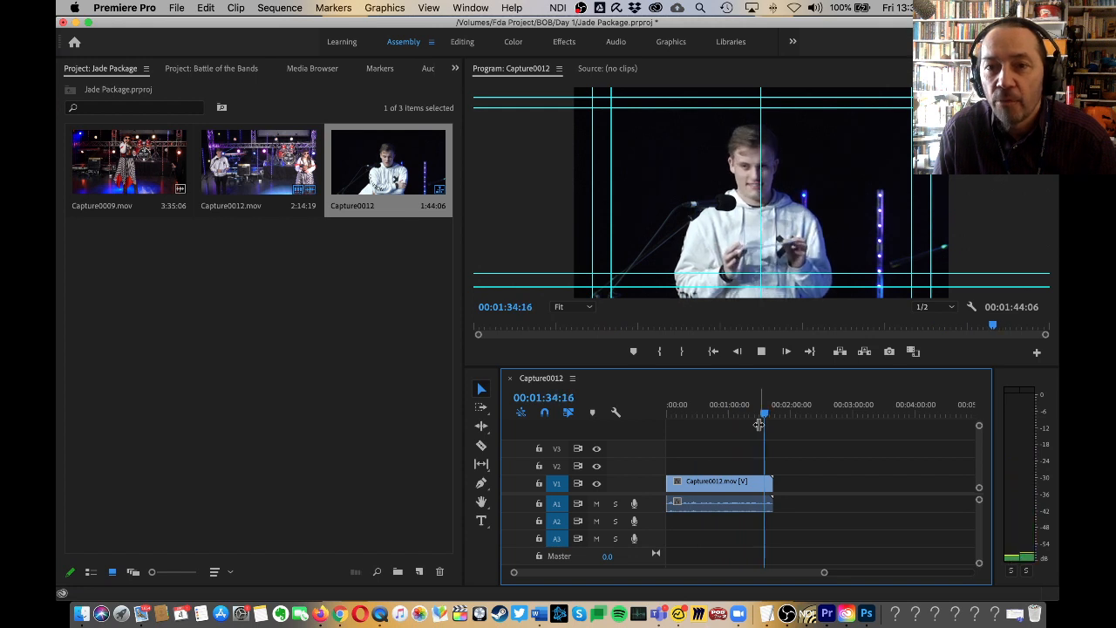
pyautogui.press('k')
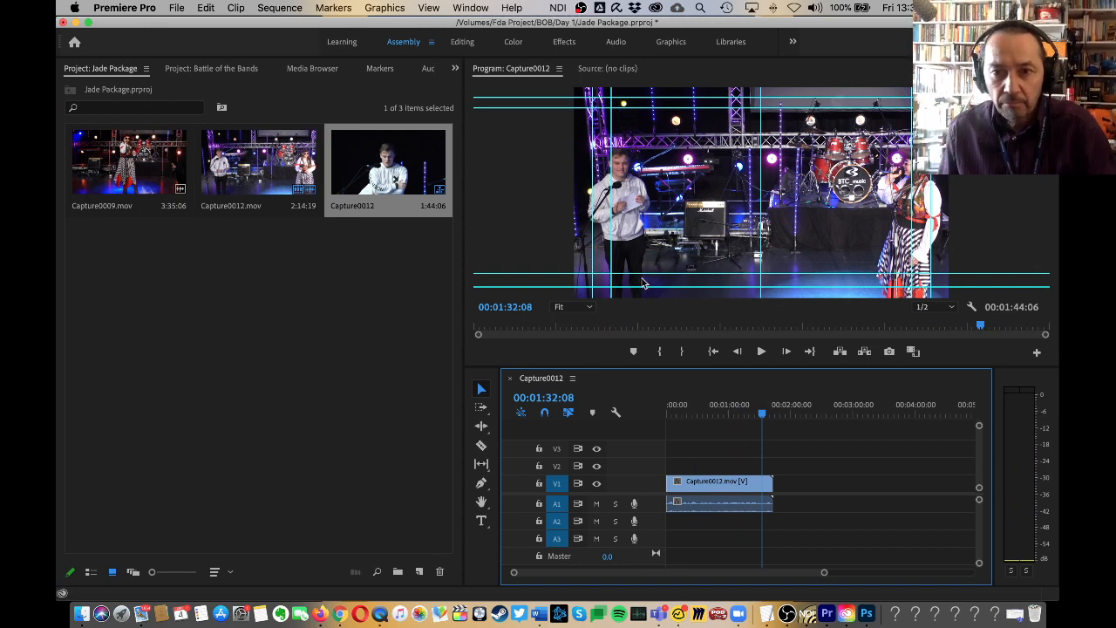
pyautogui.moveTo(761, 416); pyautogui.dragTo(760, 415)
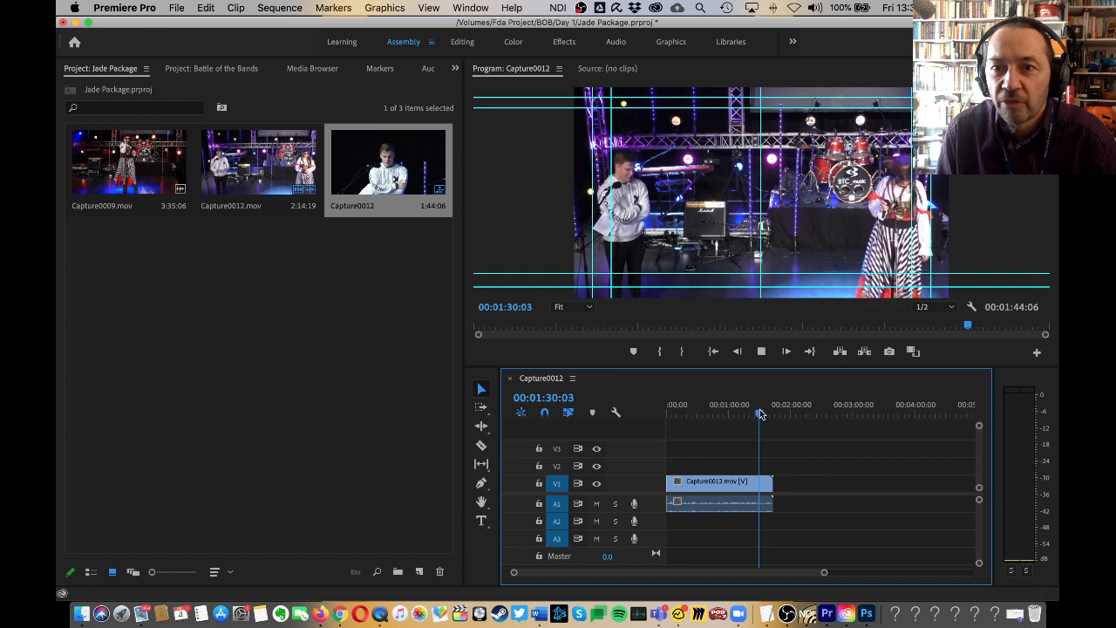
pyautogui.press('space')
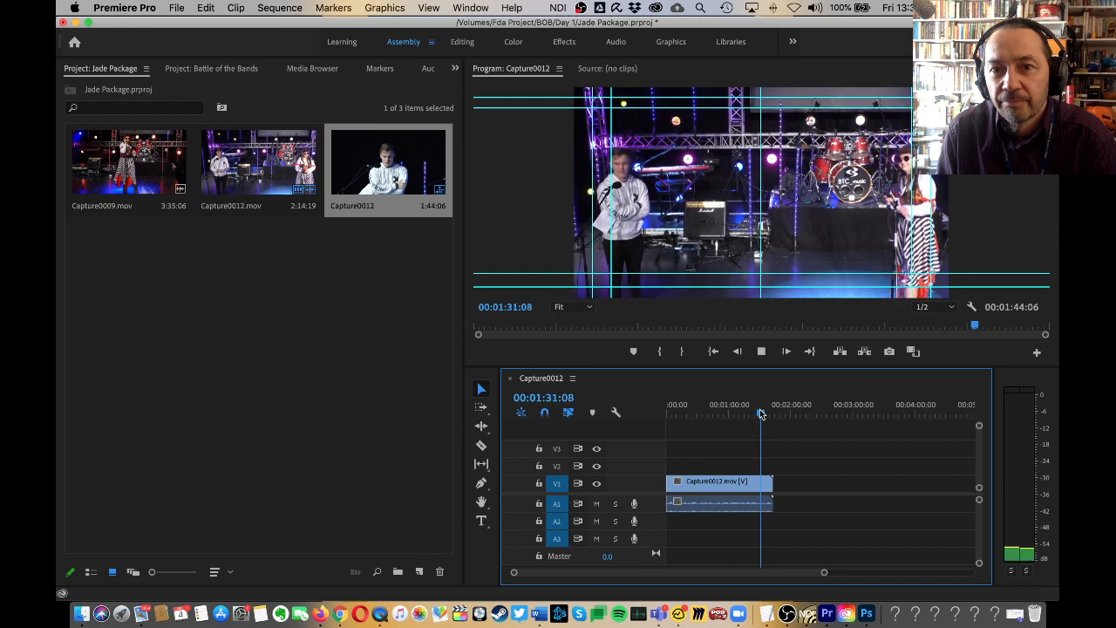
pyautogui.press('space')
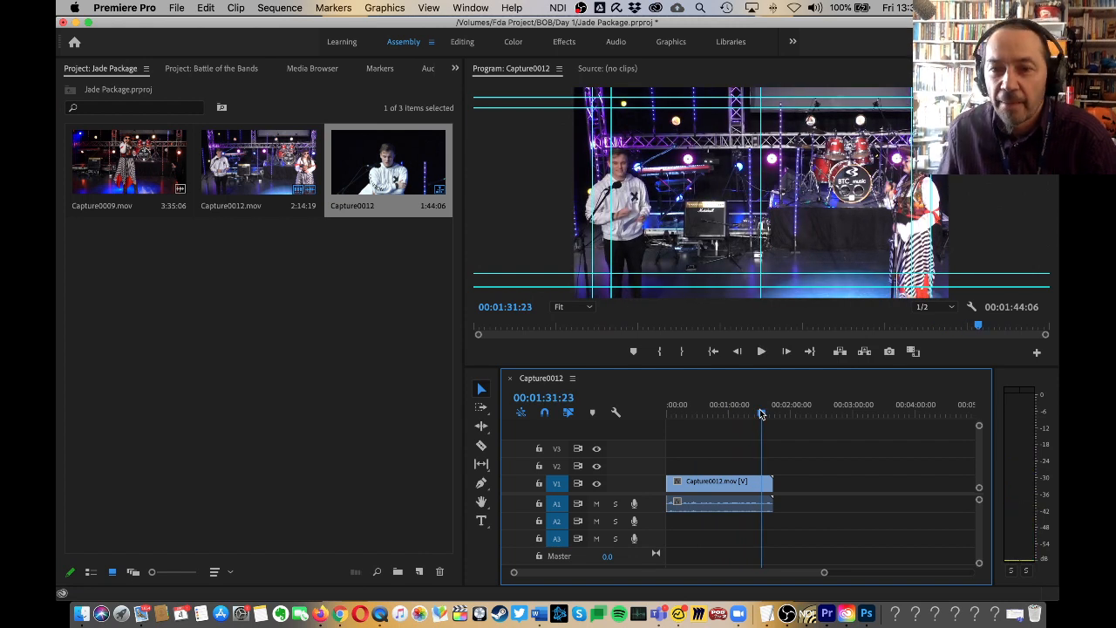
pyautogui.moveTo(771, 485); pyautogui.dragTo(759, 485)
# Append Capture0009.mov directly after the Capture0012.mov clip in the sequence and play its opening
pyautogui.click(150, 171)
pyautogui.moveTo(150, 171); pyautogui.dragTo(783, 412)
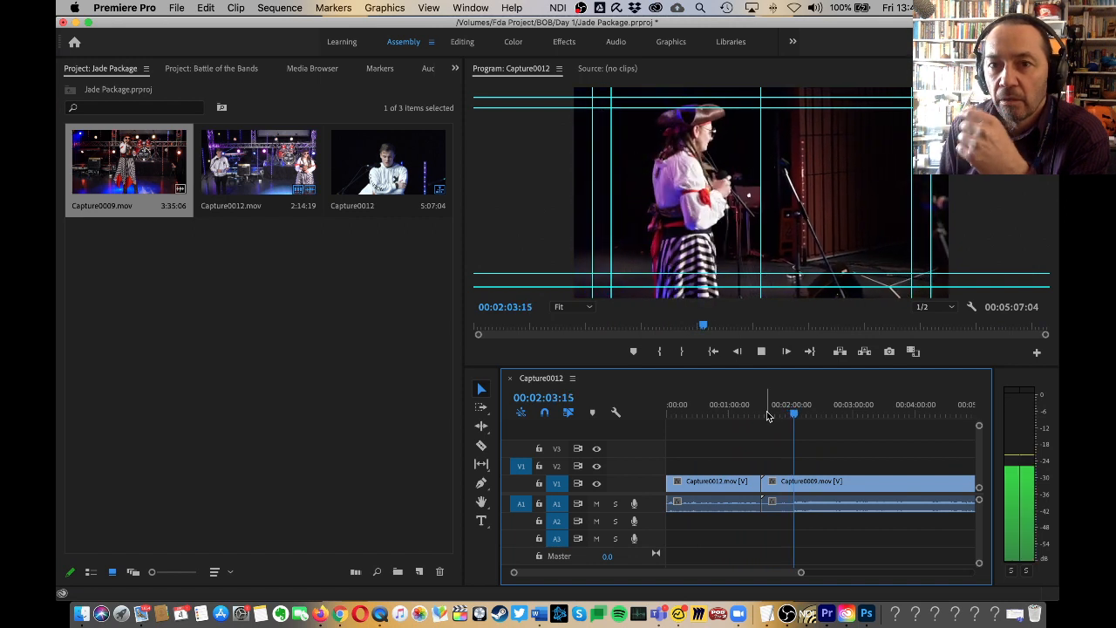
pyautogui.press('space')
# Trim the start of the Capture0009.mov clip to 00:02:01:21 and close it up against the Capture0012.mov clip, checking the cut
pyautogui.press('j')
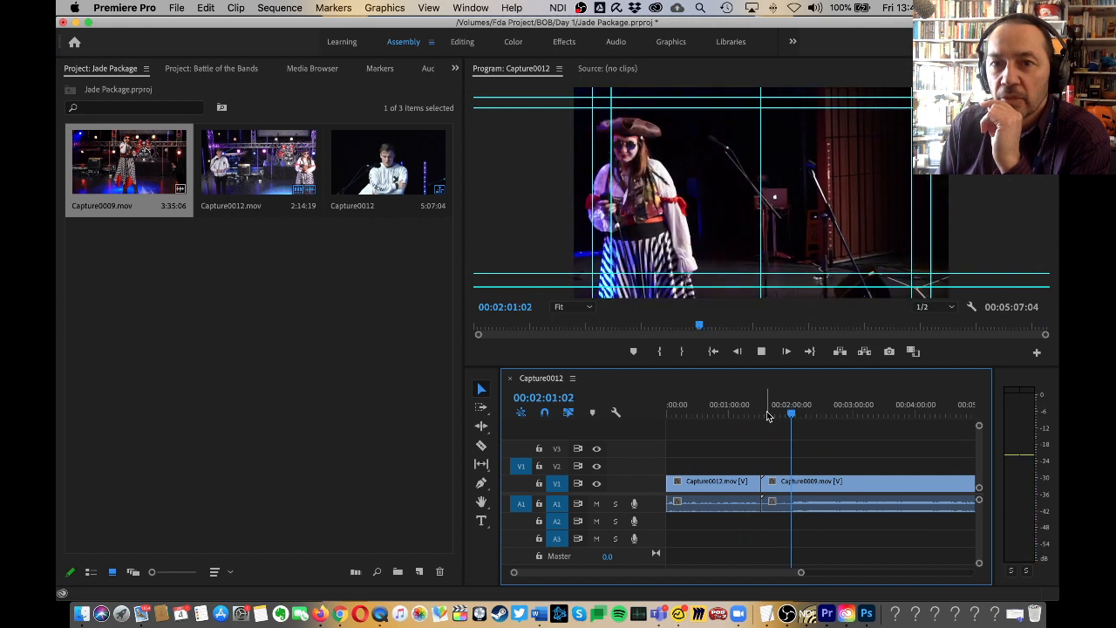
pyautogui.press('space')
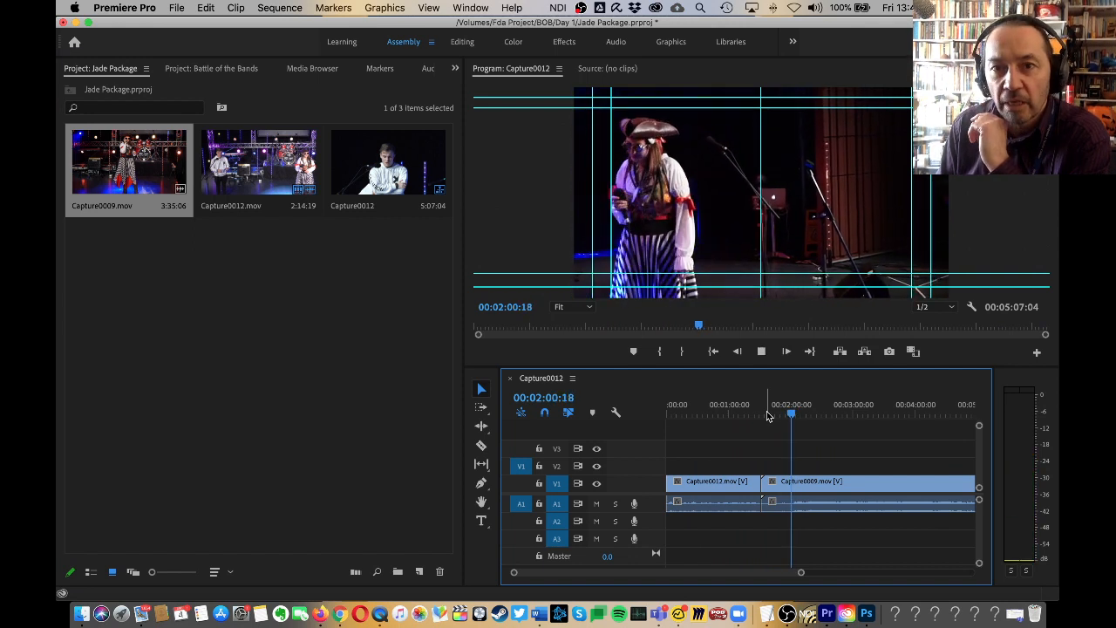
pyautogui.press('space')
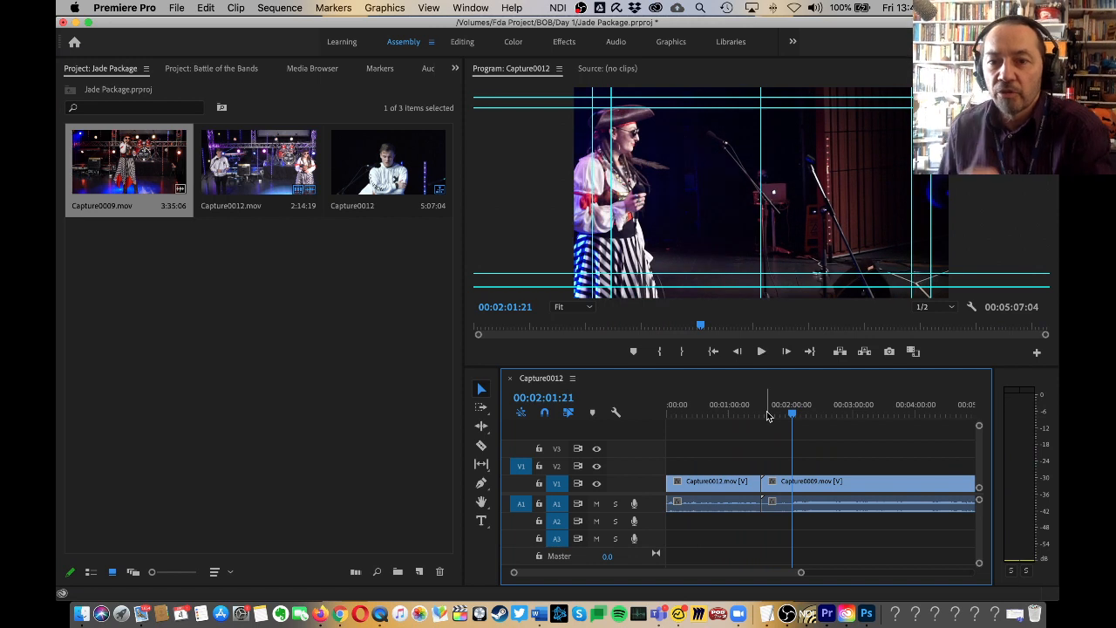
pyautogui.moveTo(764, 484); pyautogui.dragTo(806, 485)
pyautogui.click(755, 416)
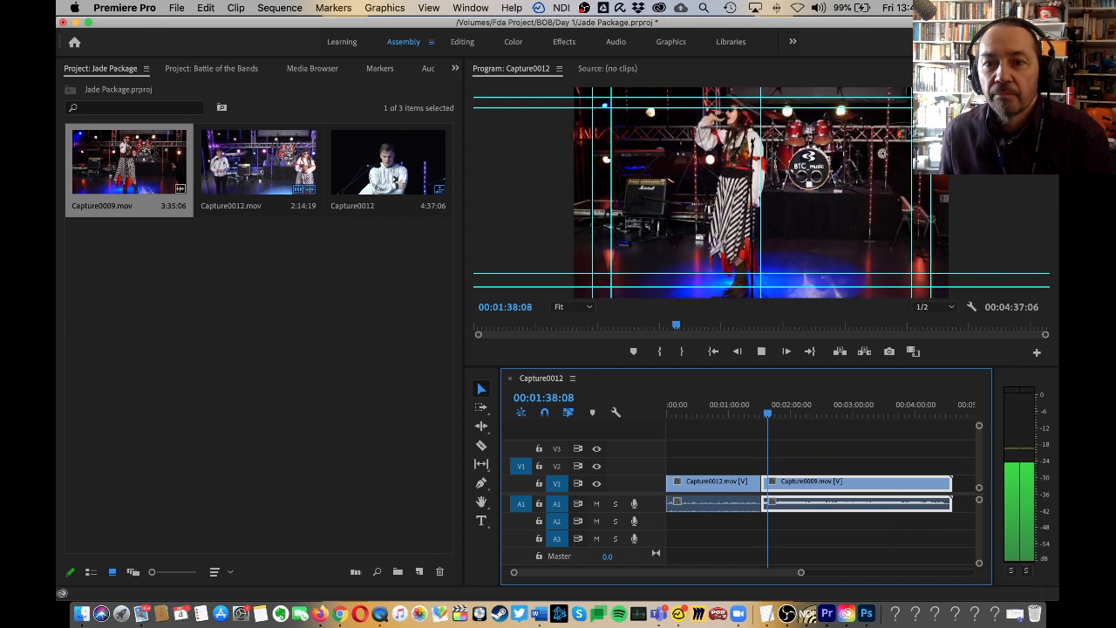
pyautogui.press('space')
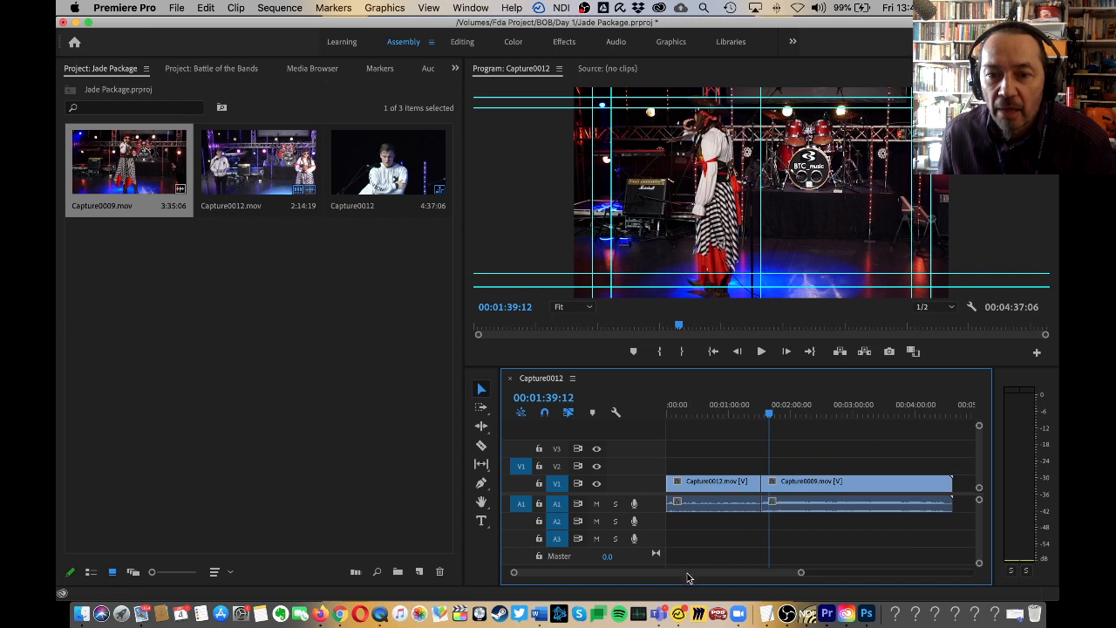
# Play the closing part of the Capture0009.mov clip and trim its end to 00:04:30:15
pyautogui.moveTo(689, 572); pyautogui.dragTo(730, 572)
pyautogui.click(793, 418)
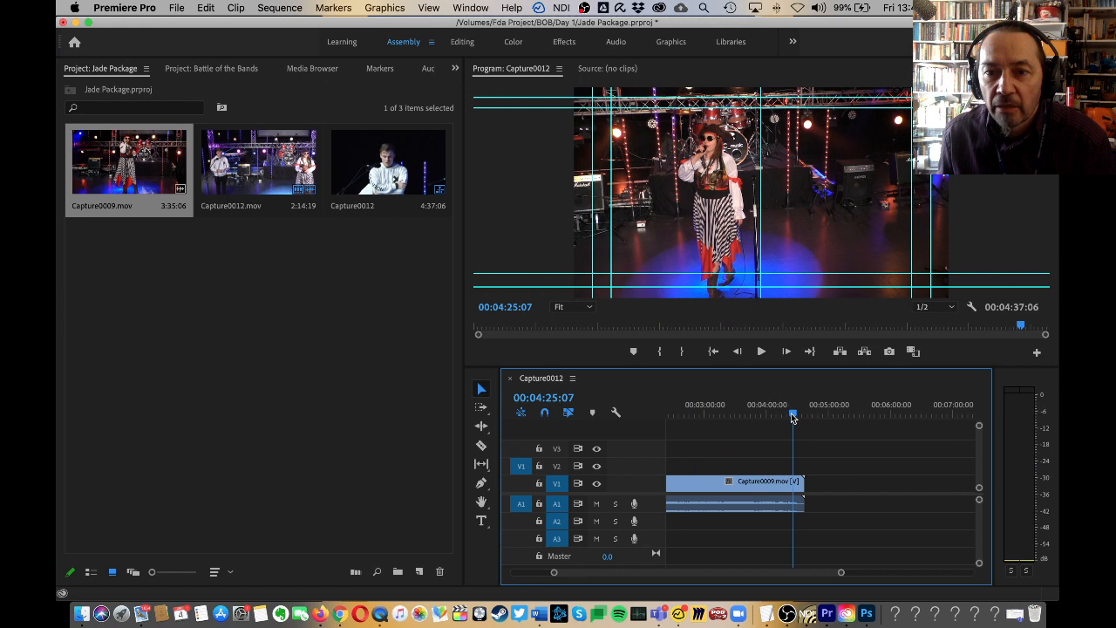
pyautogui.click(782, 417)
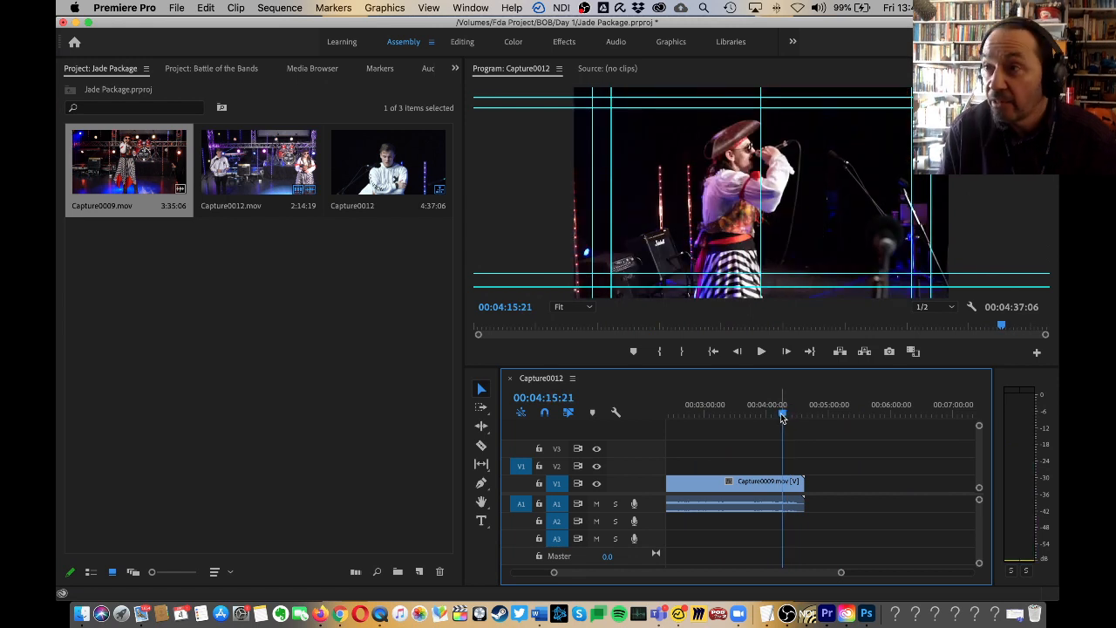
pyautogui.press('space')
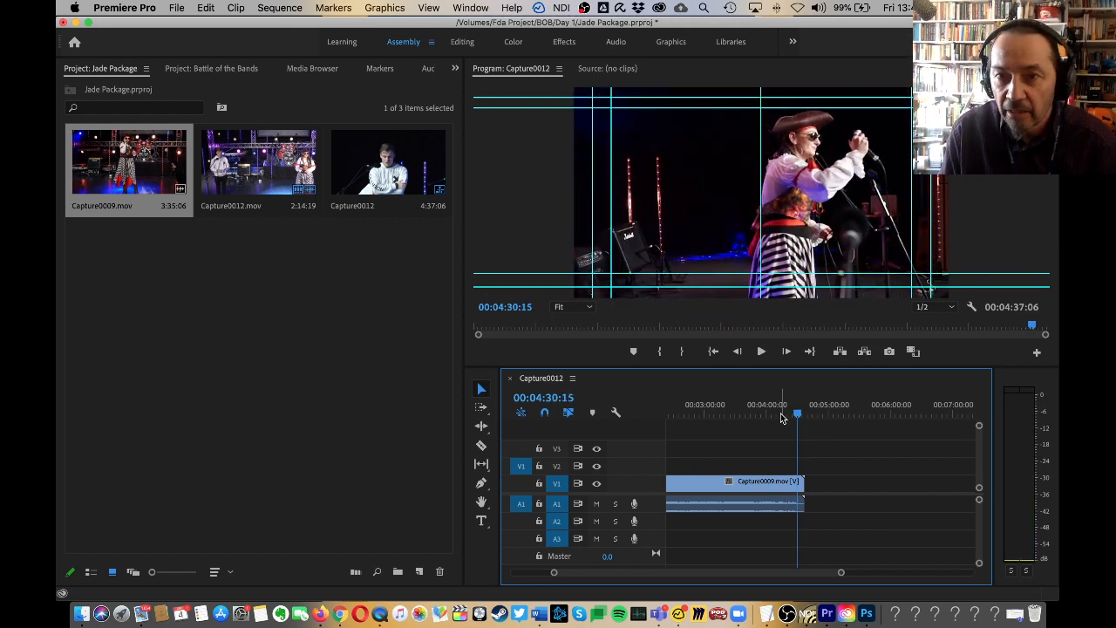
pyautogui.press('space')
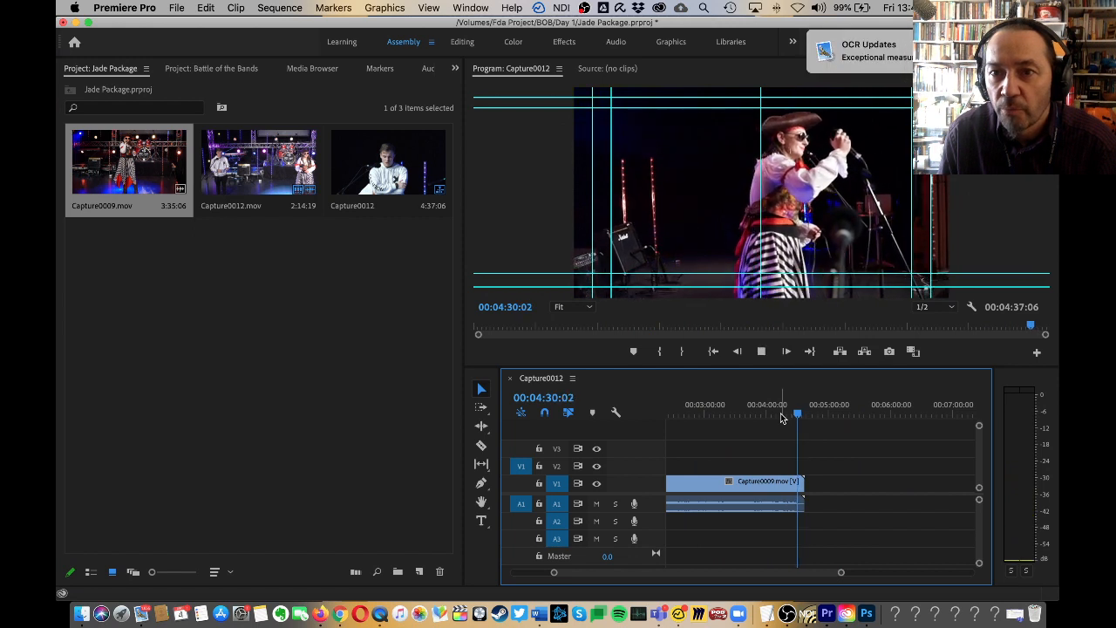
pyautogui.press('k')
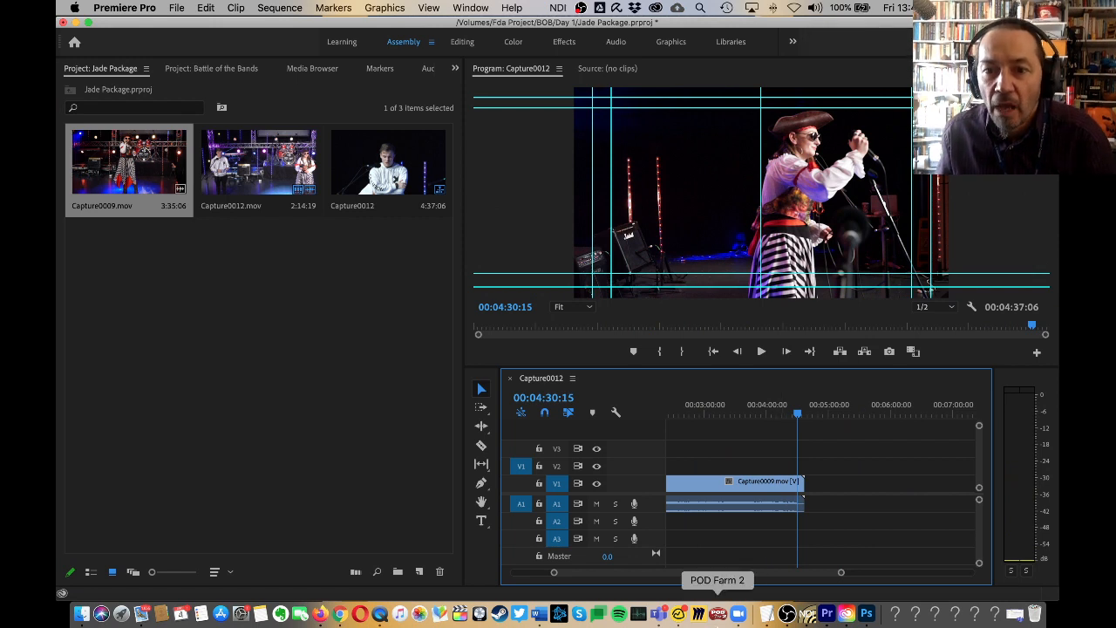
pyautogui.moveTo(798, 484); pyautogui.dragTo(795, 485)
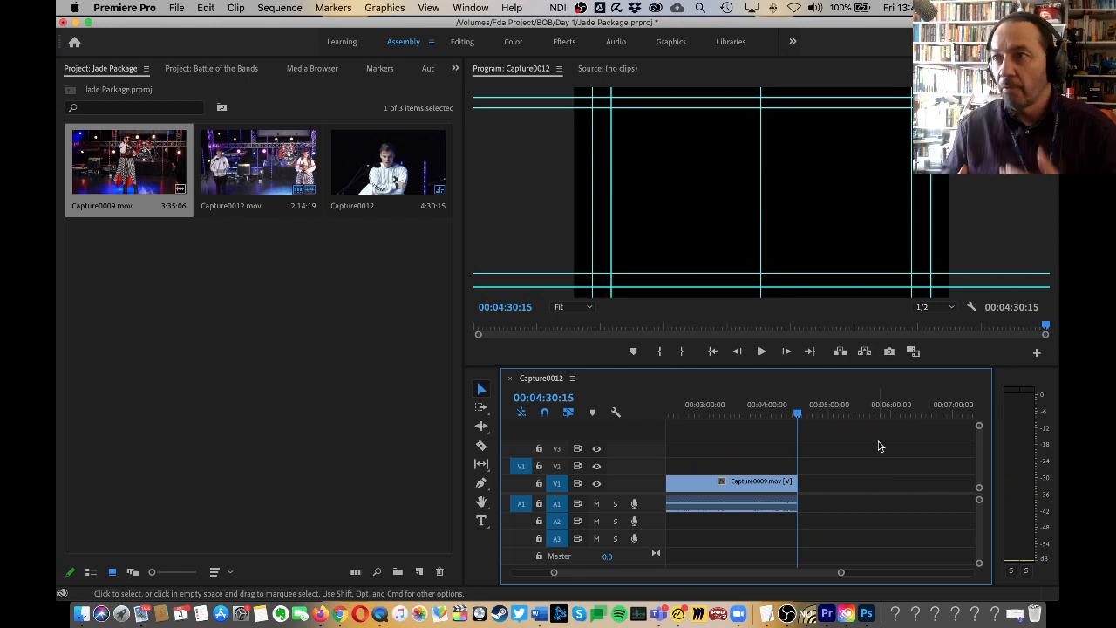
# Play across the cut between the Capture0012.mov and Capture0009.mov clips to review the transition
pyautogui.moveTo(812, 572); pyautogui.dragTo(772, 572)
pyautogui.click(755, 415)
pyautogui.press('space')
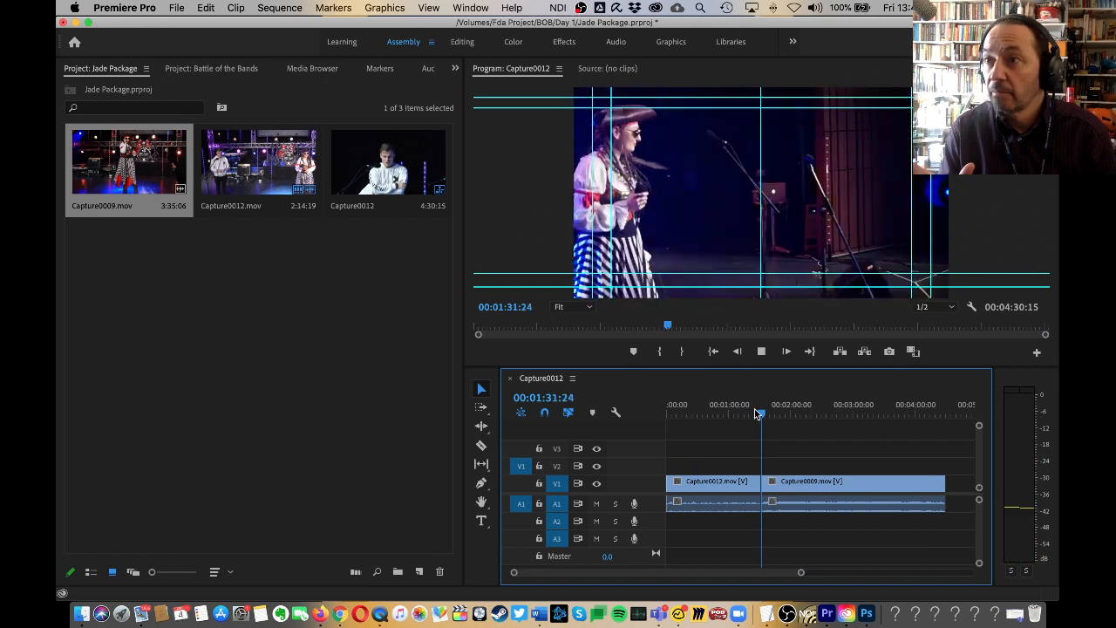
pyautogui.press('space')
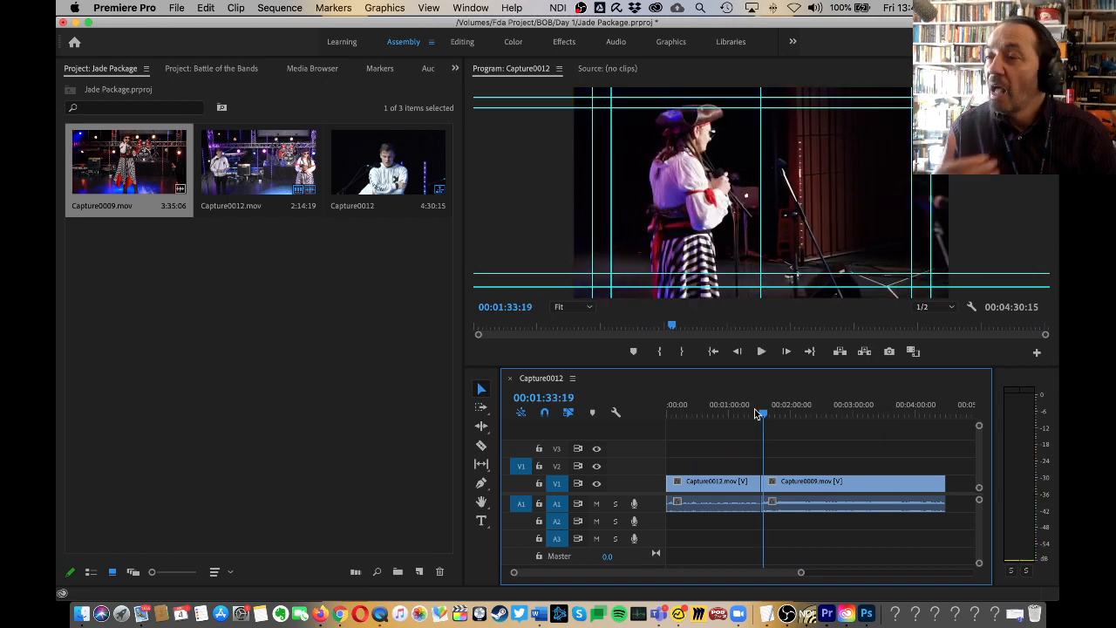